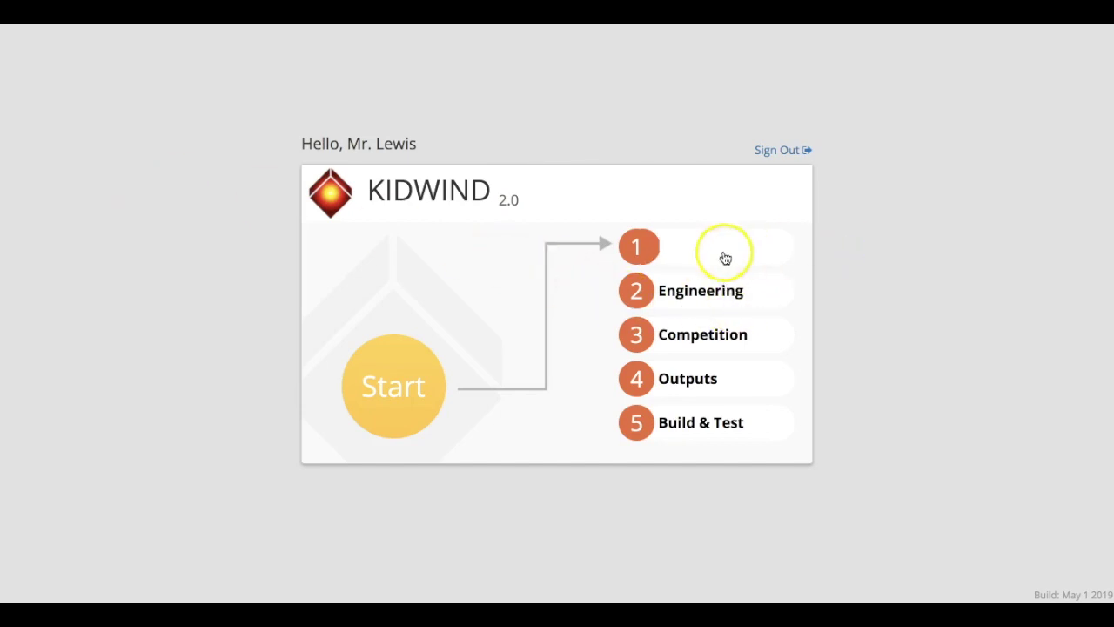
Choose the '2 Engineering' step on the KidWind start screen.
{"action": "left_click", "coordinate": [751, 288]}
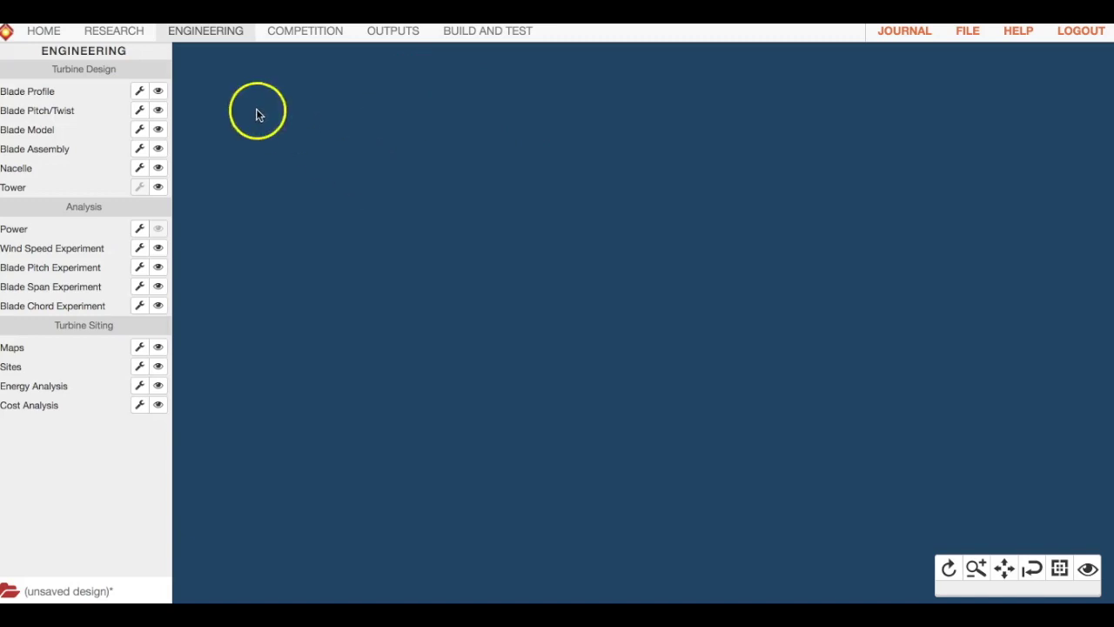
{"action": "left_click_drag", "start_coordinate": [50, 69], "coordinate": [116, 71]}
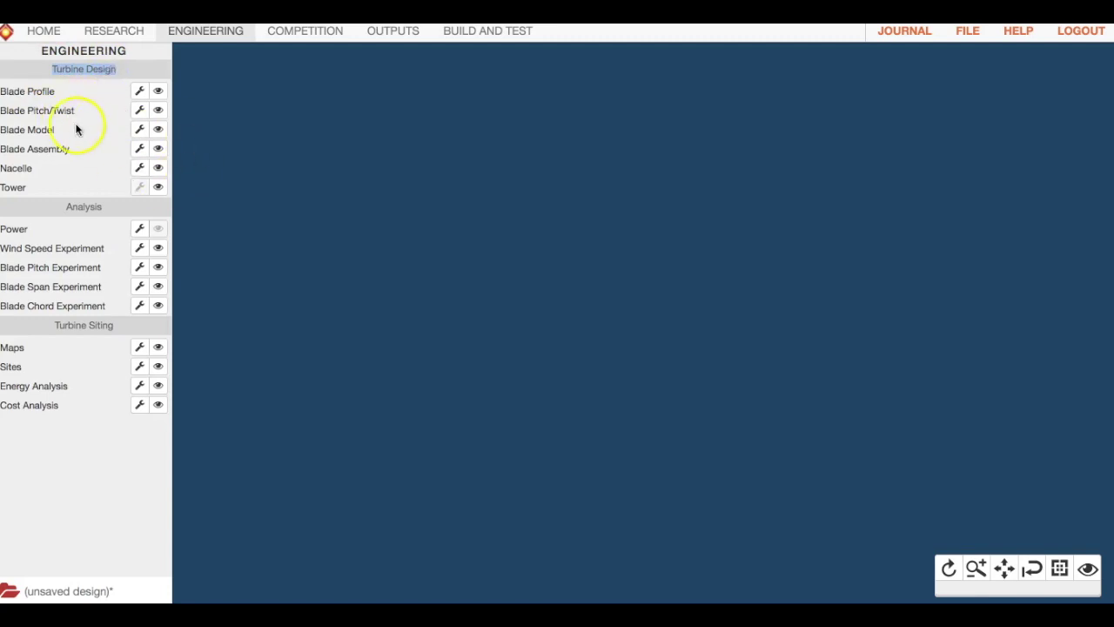
{"action": "left_click", "coordinate": [157, 349]}
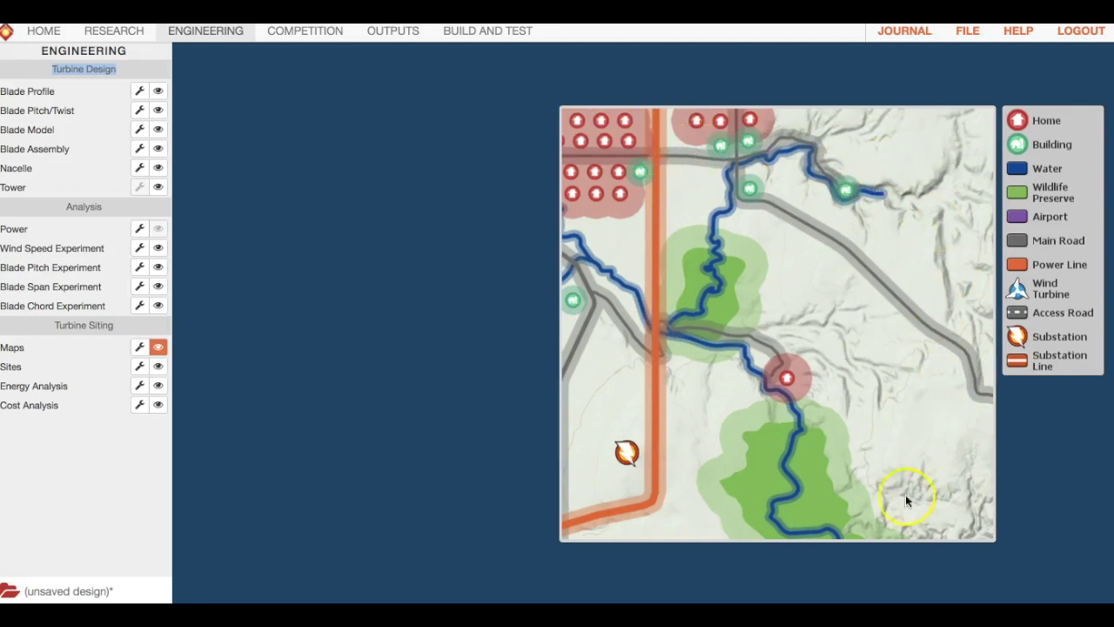
{"action": "left_click", "coordinate": [159, 348]}
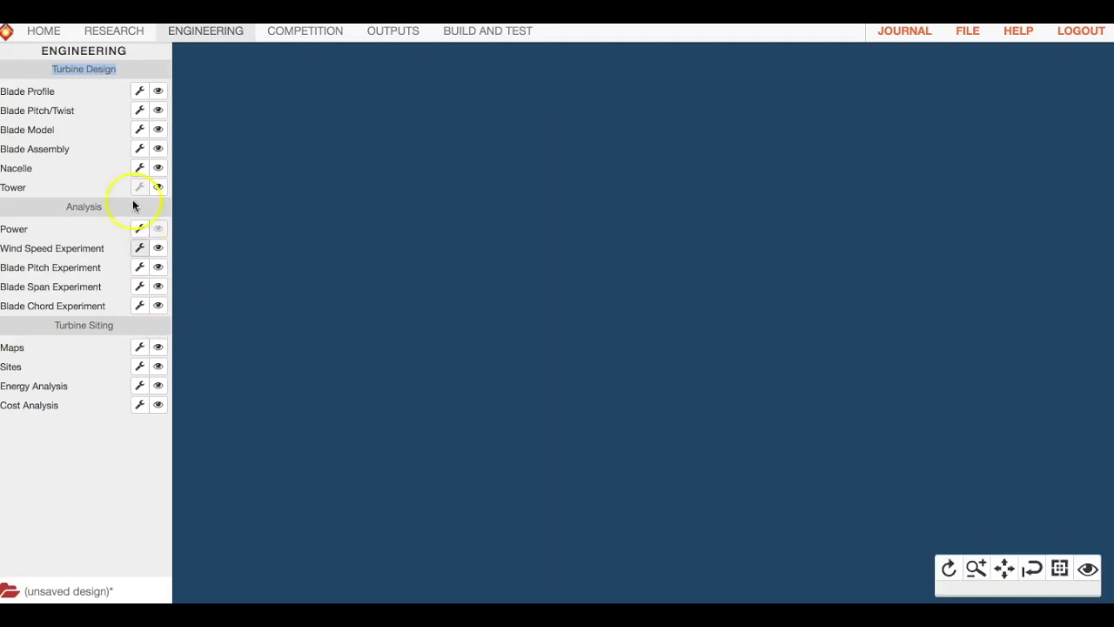
{"action": "left_click", "coordinate": [126, 71]}
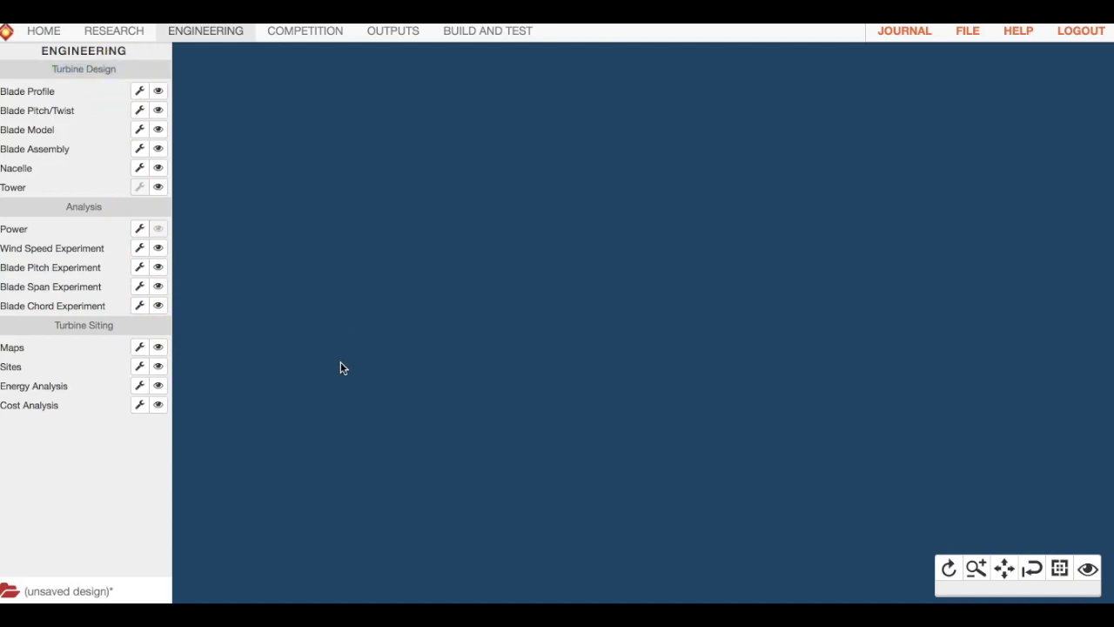
{"action": "left_click", "coordinate": [393, 30]}
Open the Design Specifications PDF and highlight the Minimum Energy Level row and 'Total' in Total Cost.
{"action": "left_click", "coordinate": [162, 90]}
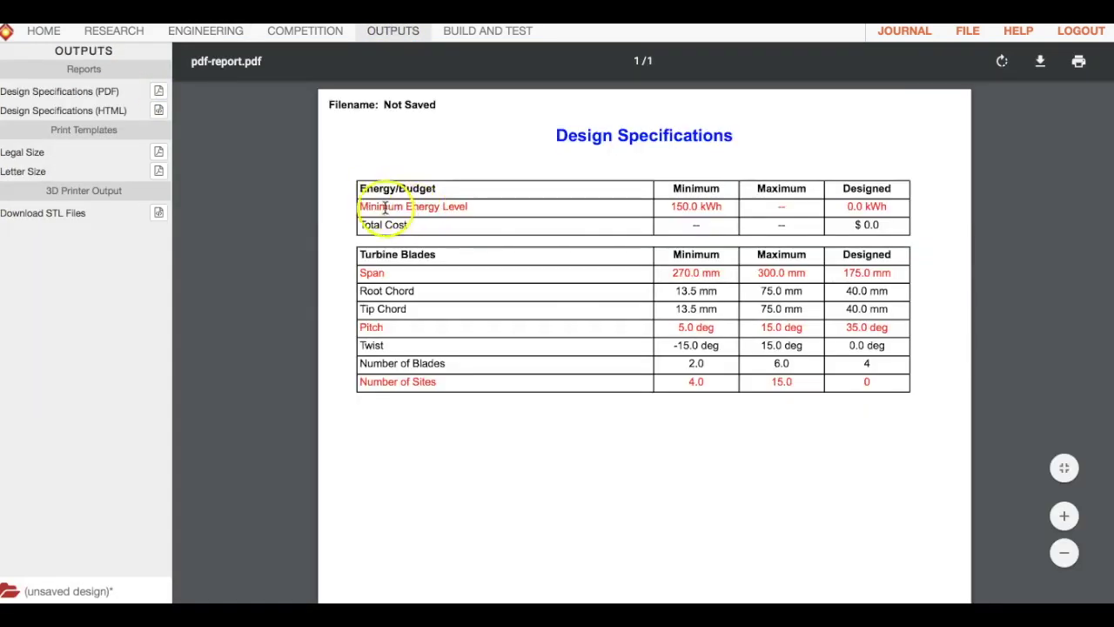
{"action": "left_click_drag", "start_coordinate": [360, 206], "coordinate": [717, 206]}
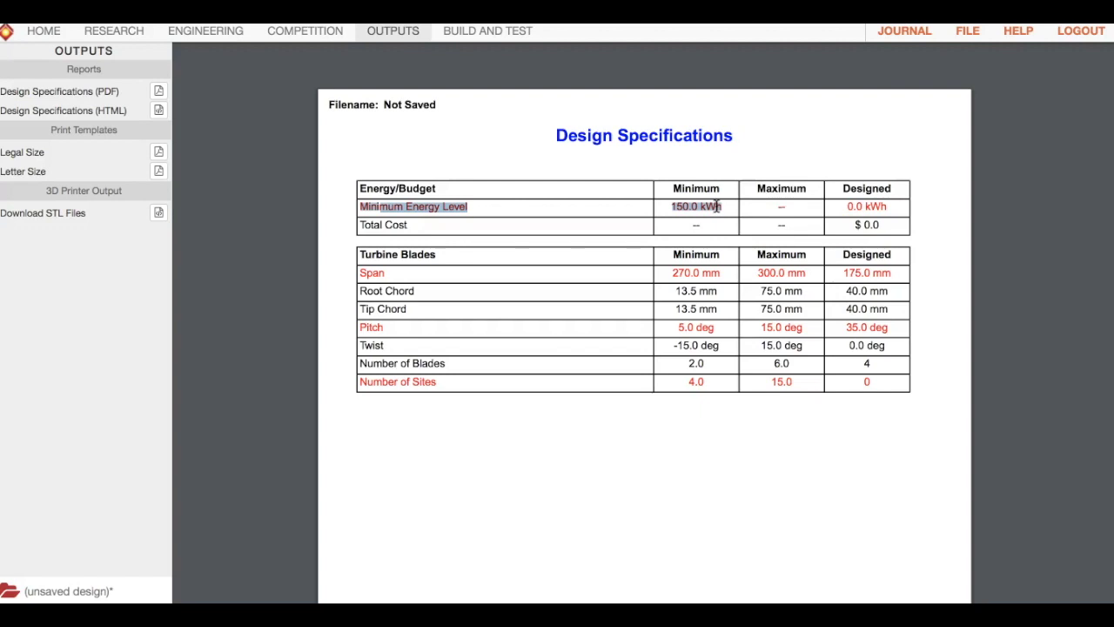
{"action": "left_click", "coordinate": [734, 207]}
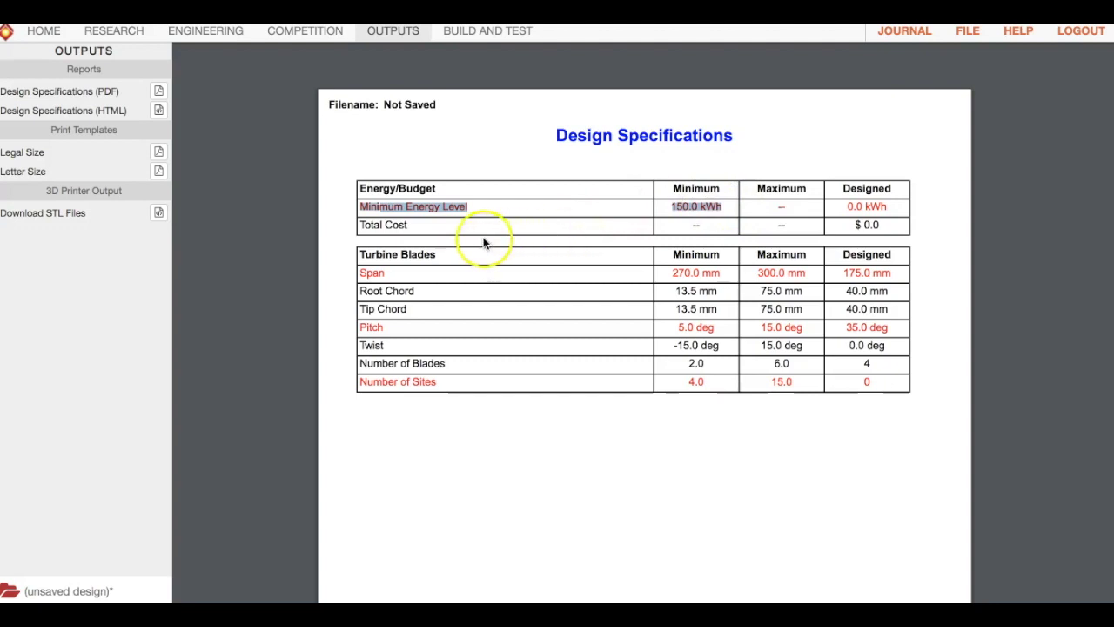
{"action": "left_click_drag", "start_coordinate": [374, 228], "coordinate": [447, 224]}
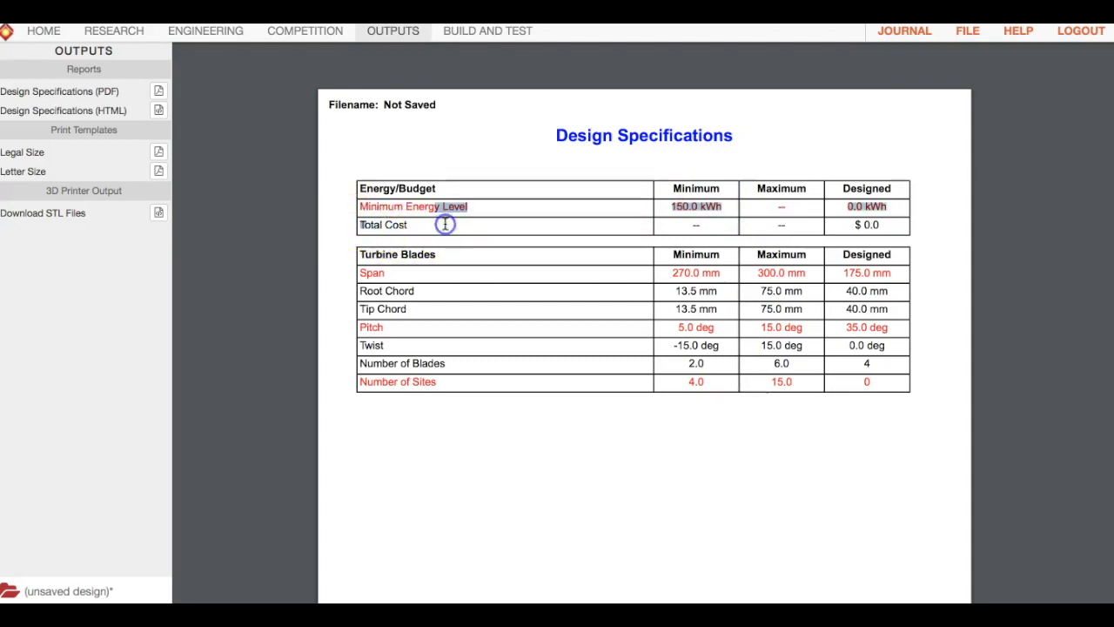
{"action": "left_click", "coordinate": [458, 225]}
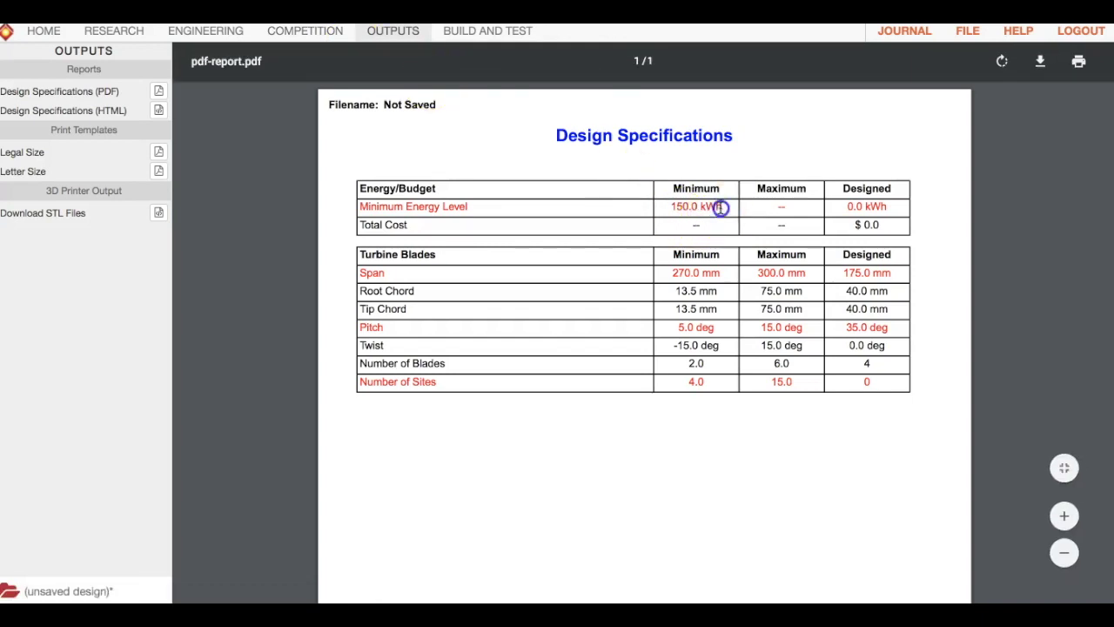
Highlight the 150.0 kWh minimum energy value, clear it, and return to Engineering.
{"action": "left_click_drag", "start_coordinate": [721, 207], "coordinate": [666, 206]}
{"action": "left_click", "coordinate": [794, 227]}
{"action": "left_click_drag", "start_coordinate": [698, 232], "coordinate": [671, 226]}
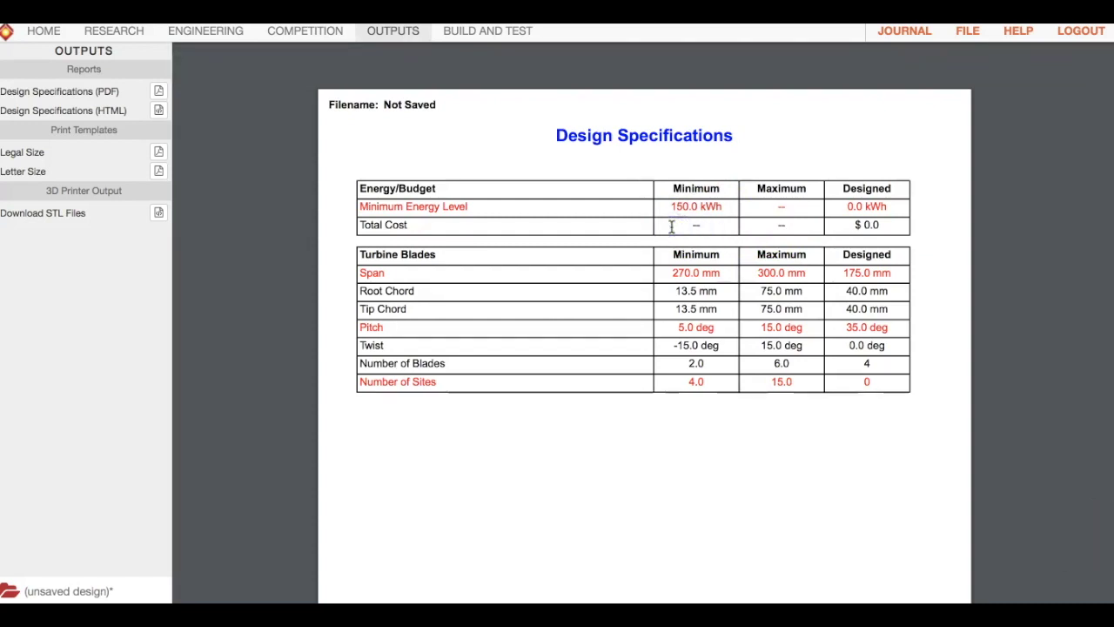
{"action": "left_click_drag", "start_coordinate": [721, 204], "coordinate": [624, 218]}
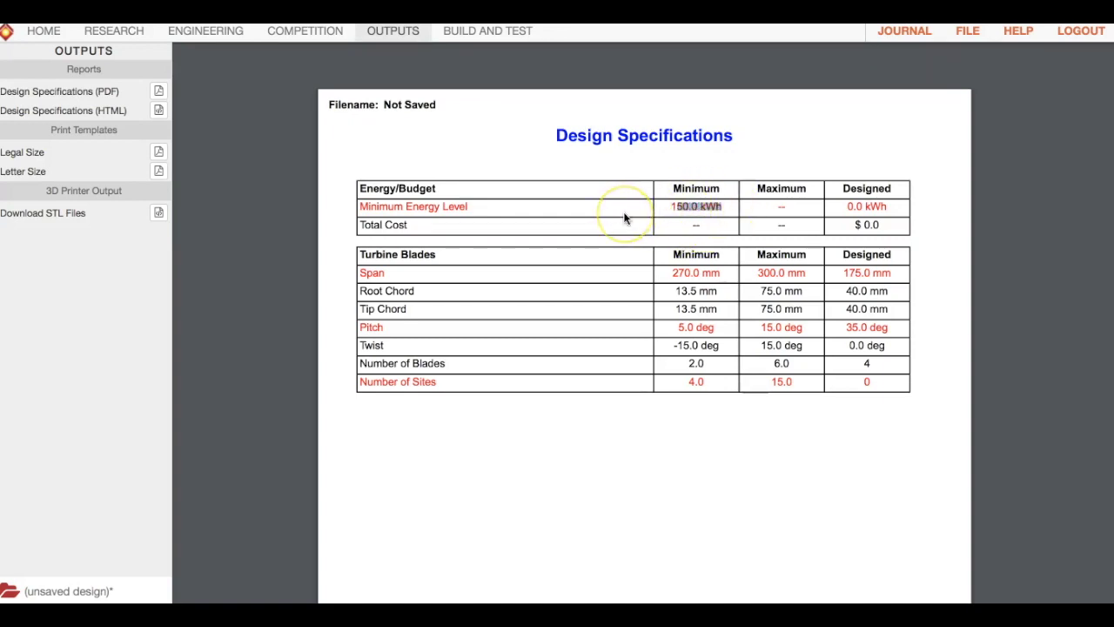
{"action": "left_click", "coordinate": [786, 229]}
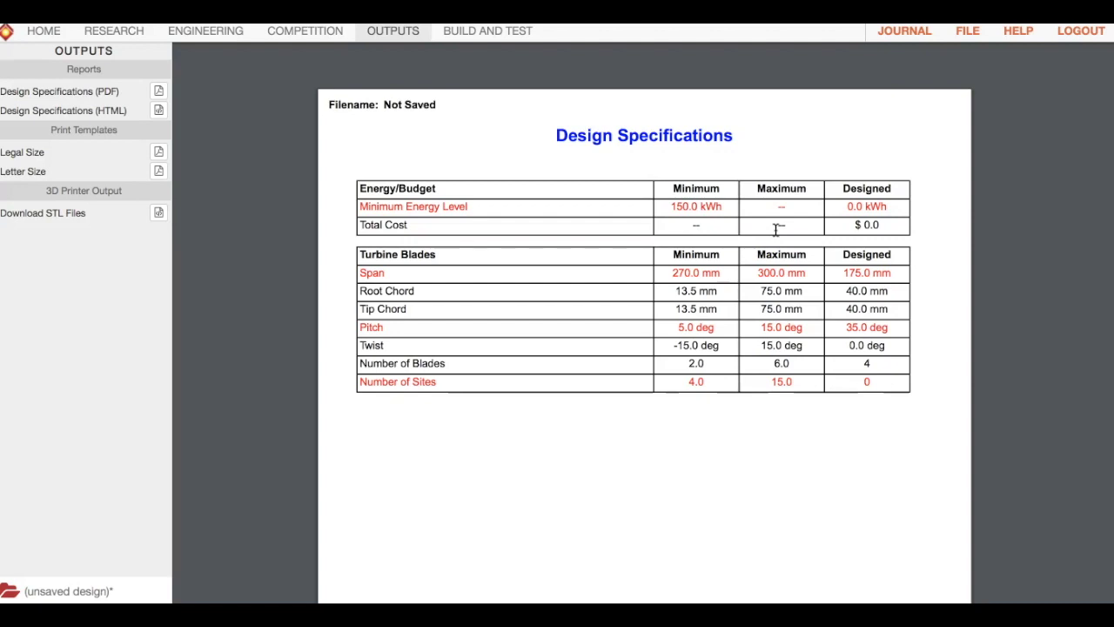
{"action": "left_click", "coordinate": [696, 217]}
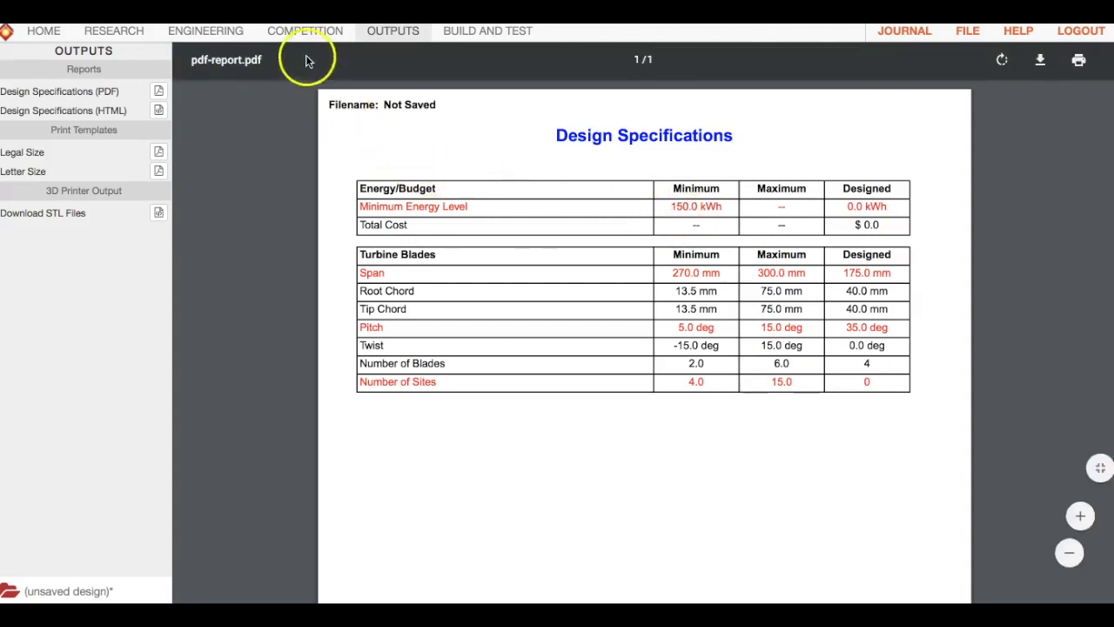
{"action": "left_click", "coordinate": [204, 39]}
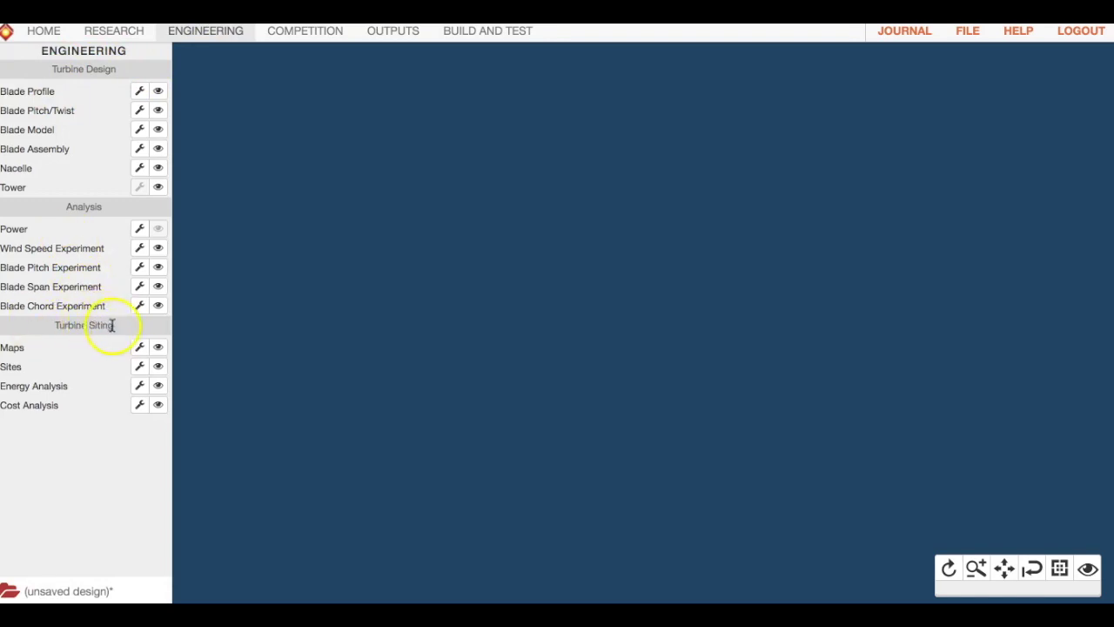
Show the blade profile outline, keep Blade Assembly at 4 blades, and stretch the tip toward 300.
{"action": "left_click", "coordinate": [157, 93]}
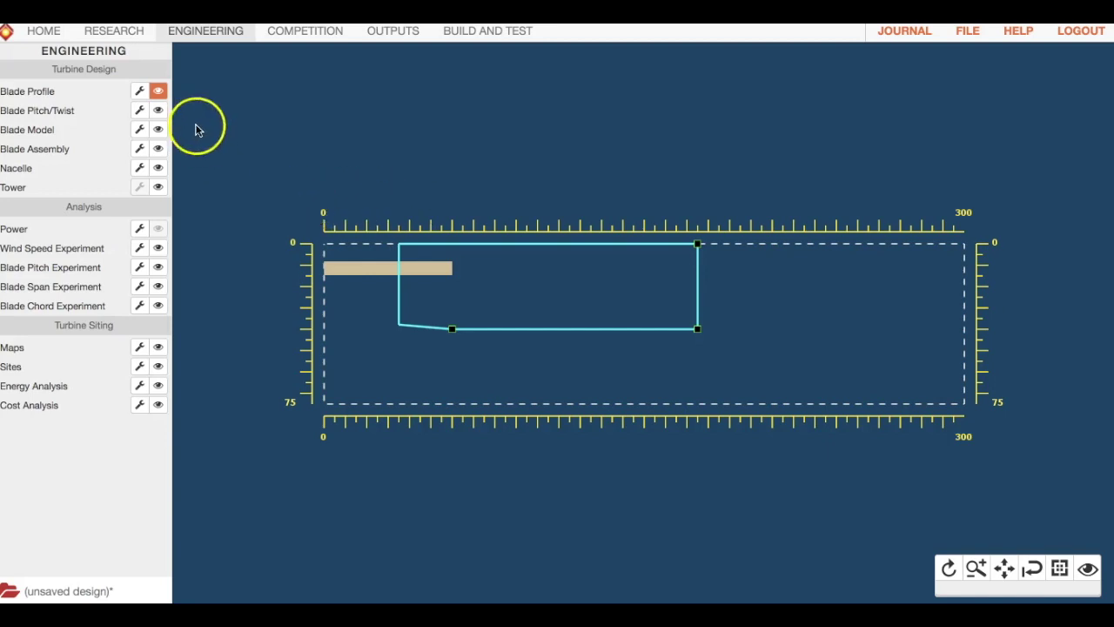
{"action": "left_click", "coordinate": [155, 153]}
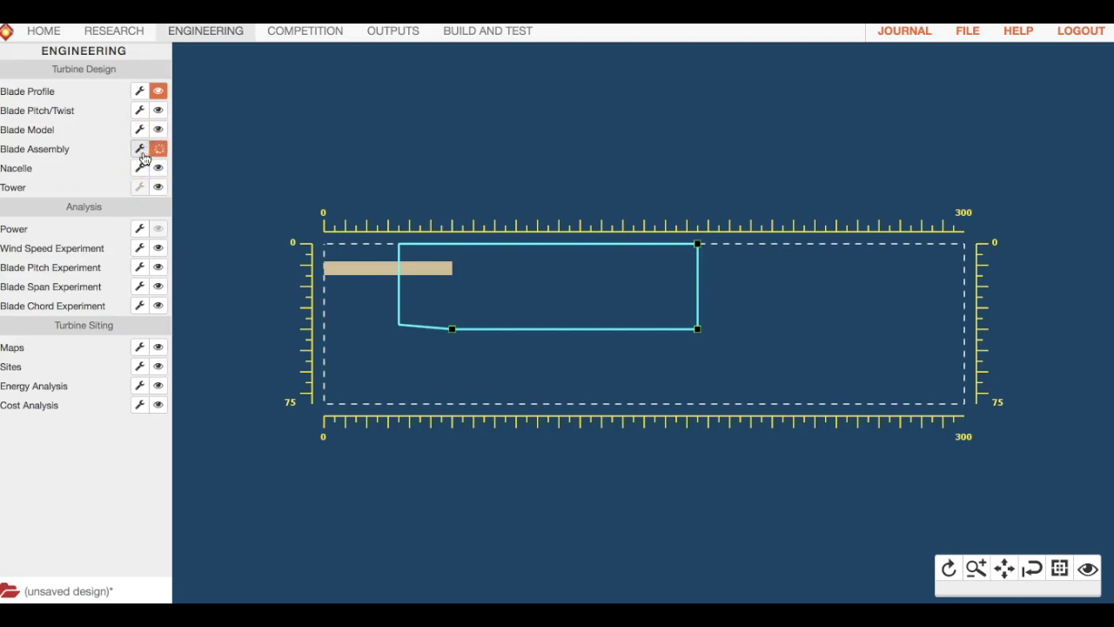
{"action": "left_click", "coordinate": [141, 150]}
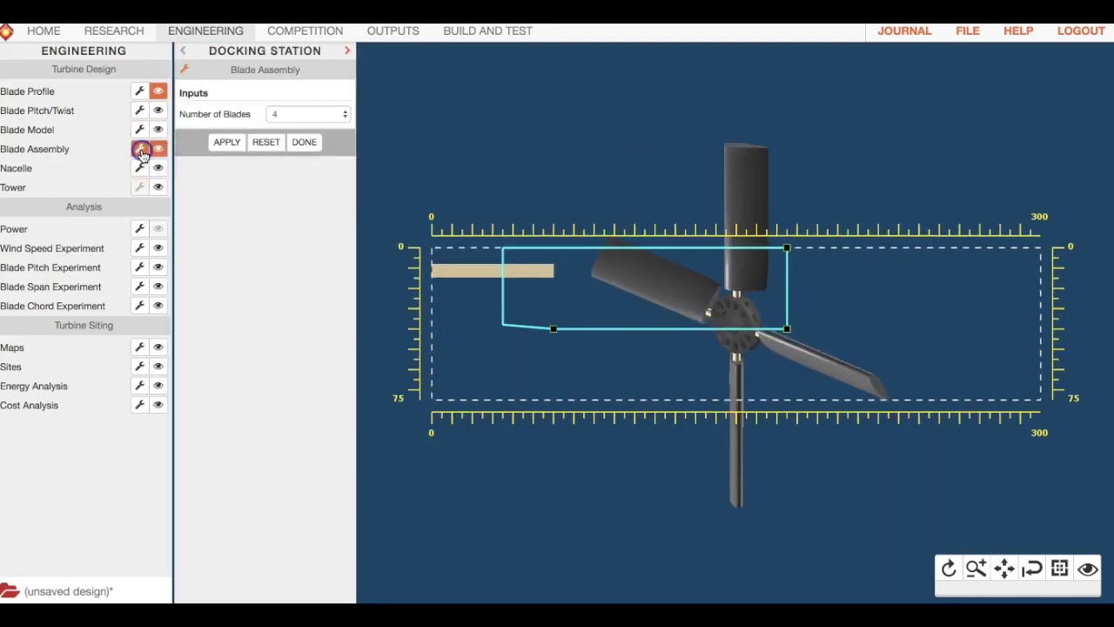
{"action": "left_click", "coordinate": [281, 116]}
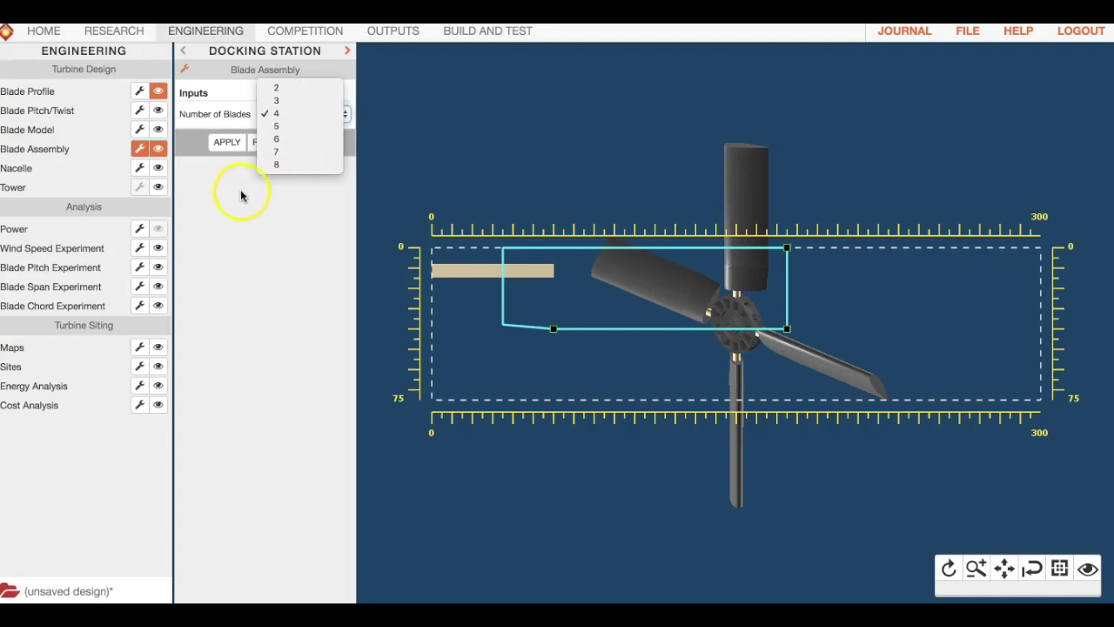
{"action": "left_click", "coordinate": [211, 194]}
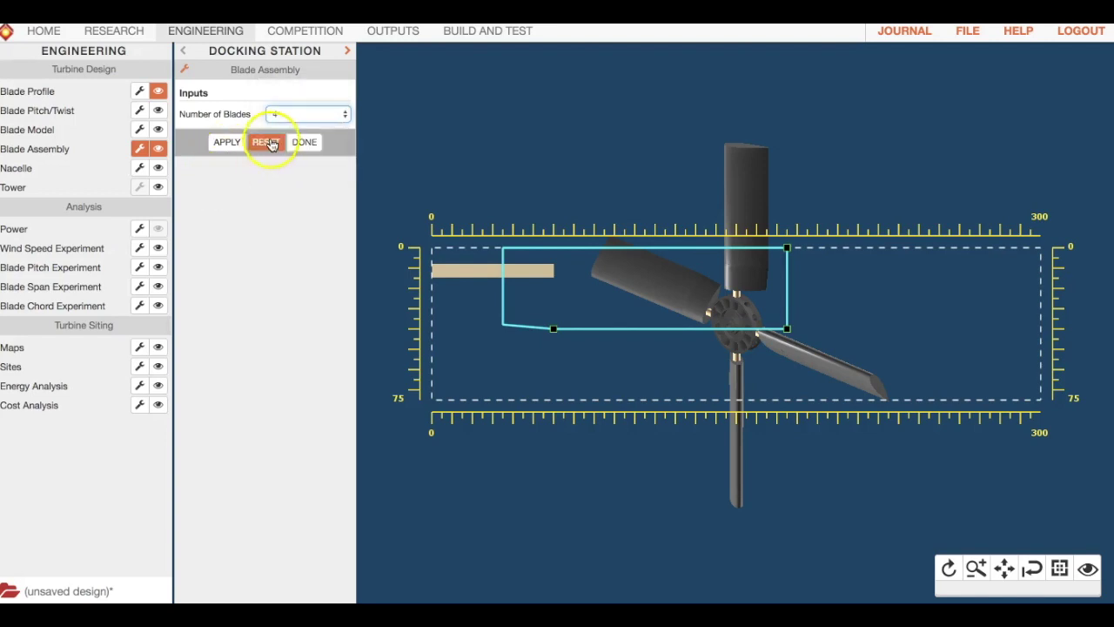
{"action": "left_click", "coordinate": [301, 142]}
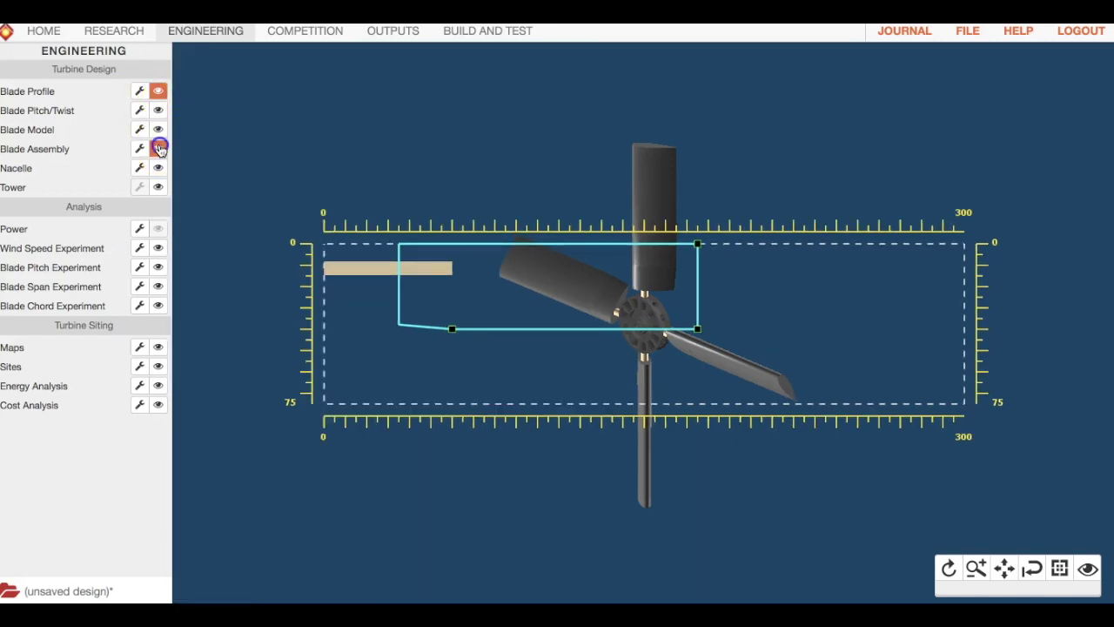
{"action": "left_click", "coordinate": [158, 148]}
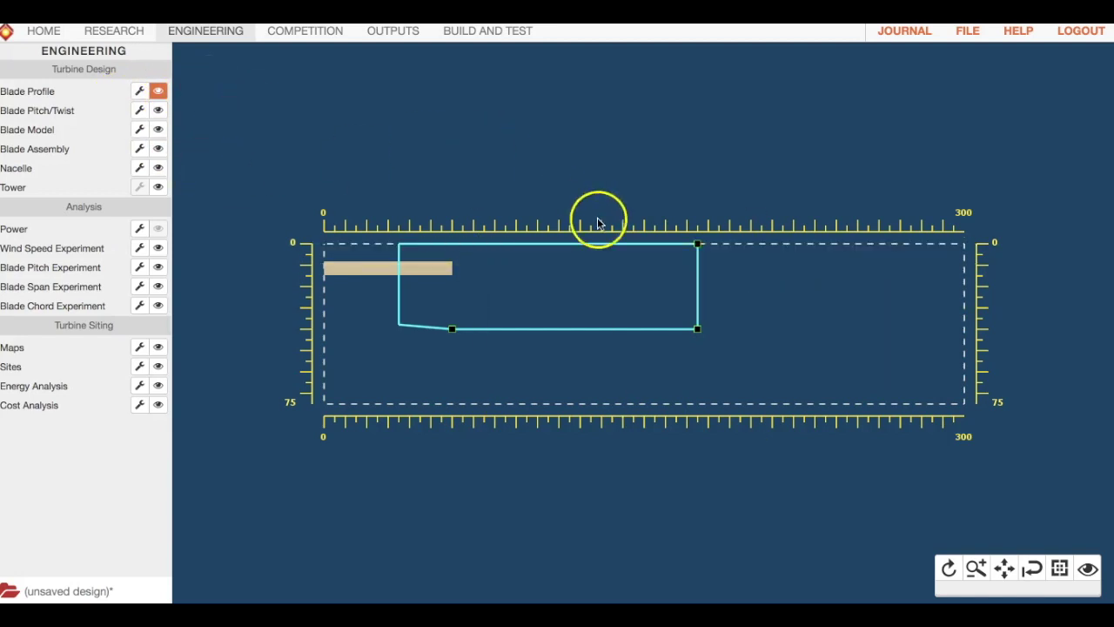
{"action": "left_click_drag", "start_coordinate": [695, 327], "coordinate": [940, 283]}
Switch the blade profile to the Complex type and drag its control points to reshape it.
{"action": "left_click", "coordinate": [139, 91]}
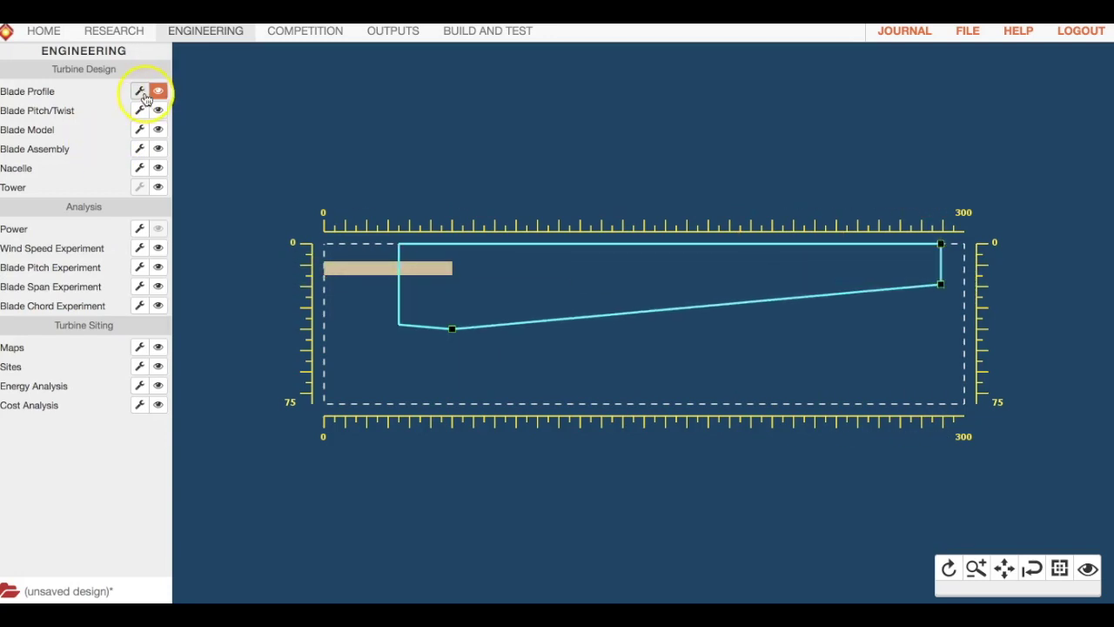
{"action": "left_click", "coordinate": [287, 120]}
{"action": "left_click", "coordinate": [289, 124]}
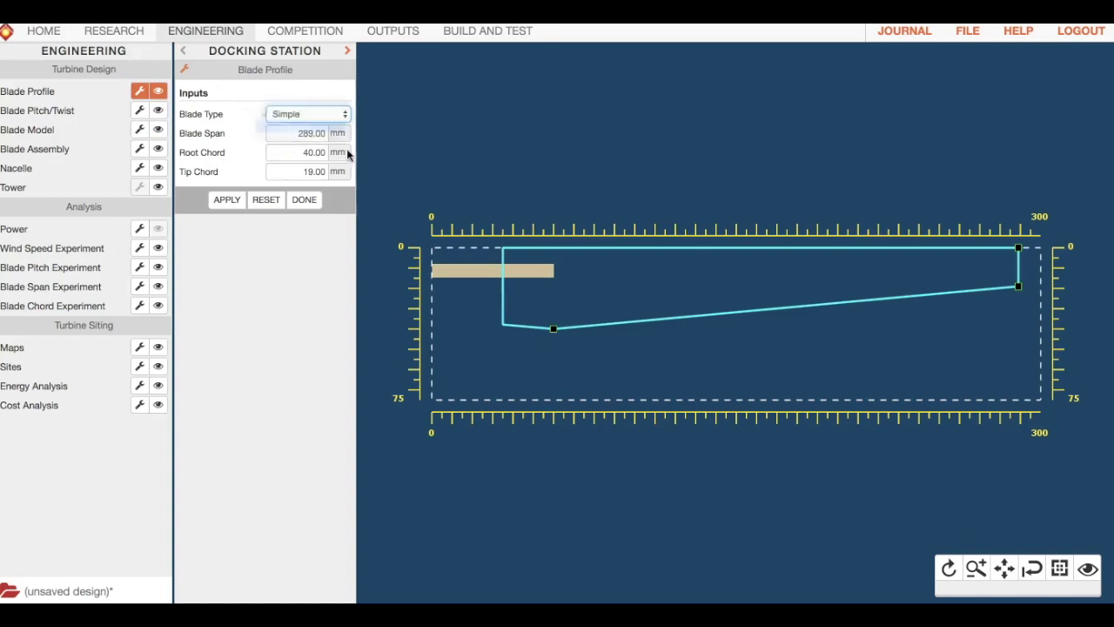
{"action": "left_click", "coordinate": [226, 201]}
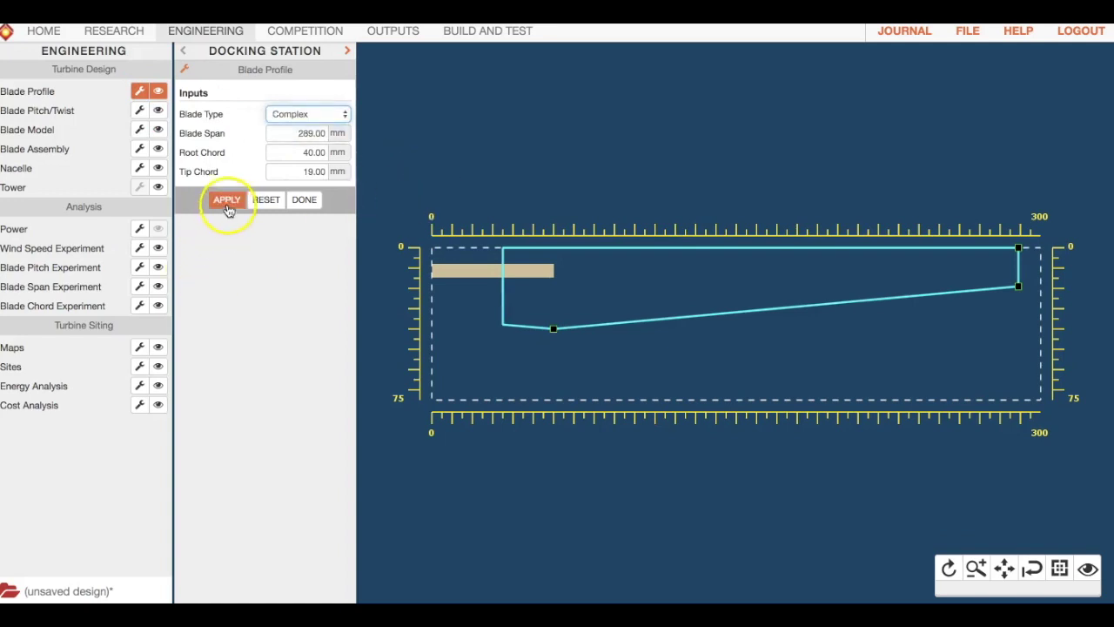
{"action": "left_click_drag", "start_coordinate": [878, 299], "coordinate": [861, 248]}
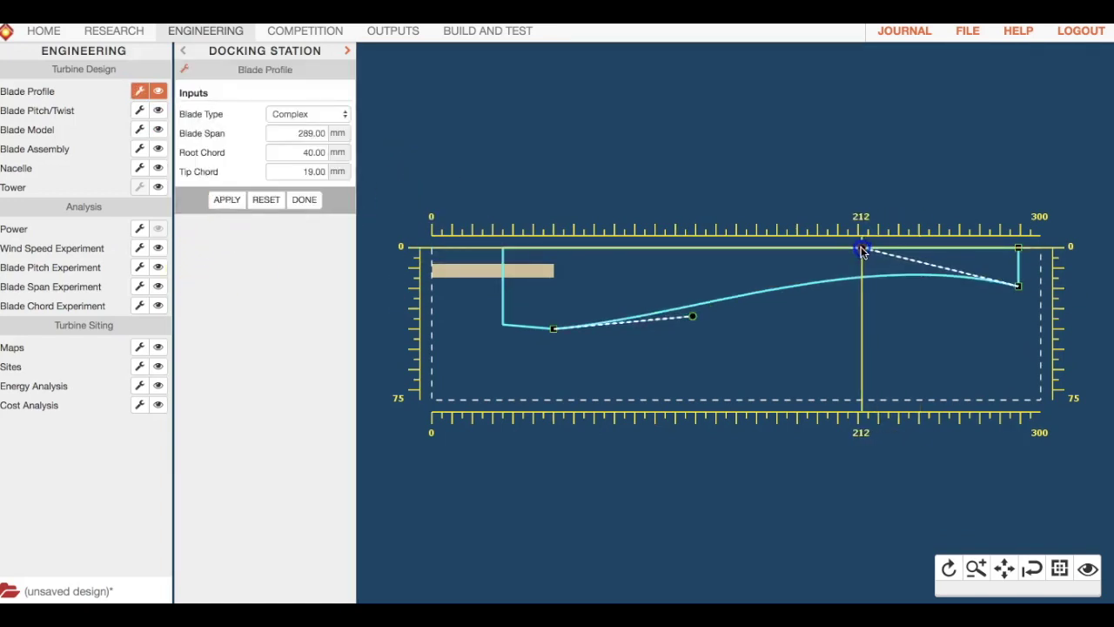
{"action": "left_click_drag", "start_coordinate": [690, 317], "coordinate": [792, 383]}
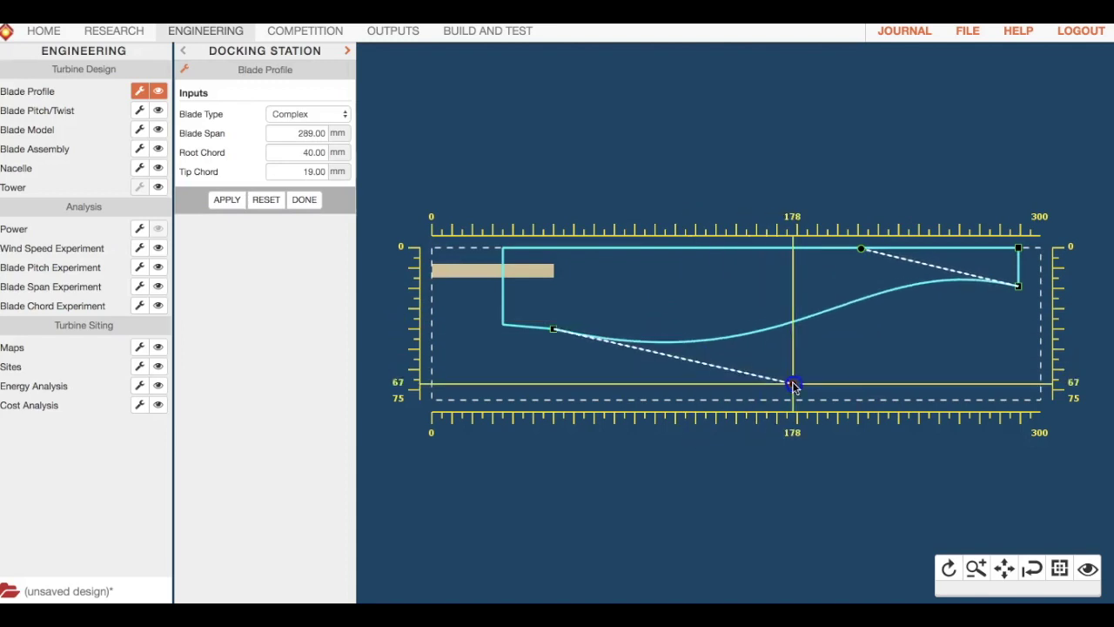
{"action": "left_click_drag", "start_coordinate": [859, 248], "coordinate": [729, 296]}
Reset the blade to the simple 175 mm profile with 40 mm chords and close its settings.
{"action": "left_click", "coordinate": [272, 200]}
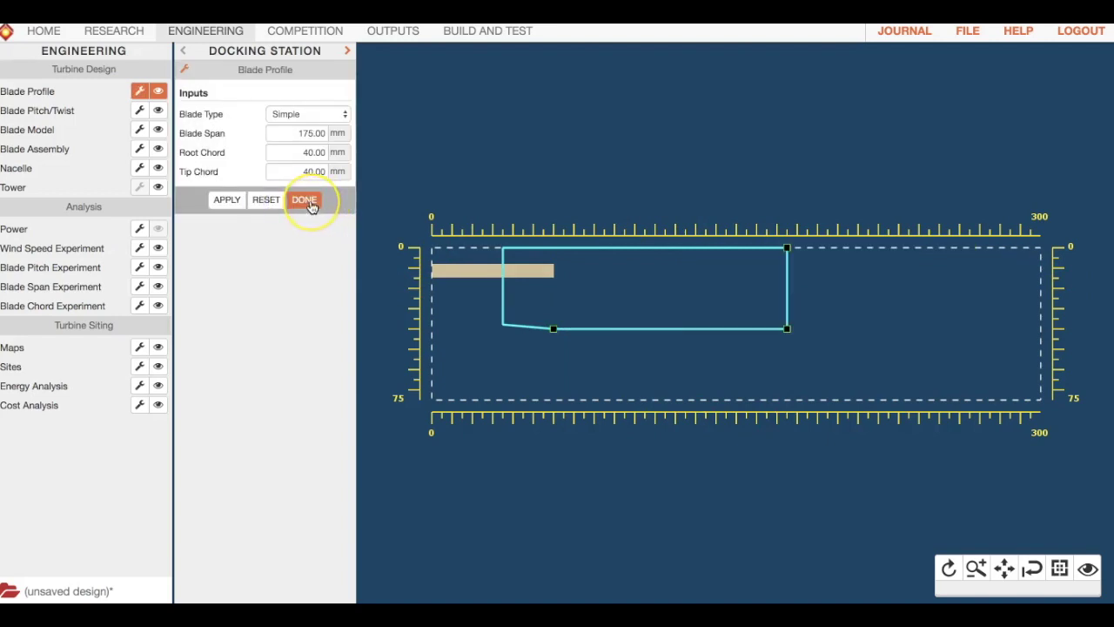
{"action": "left_click", "coordinate": [131, 117]}
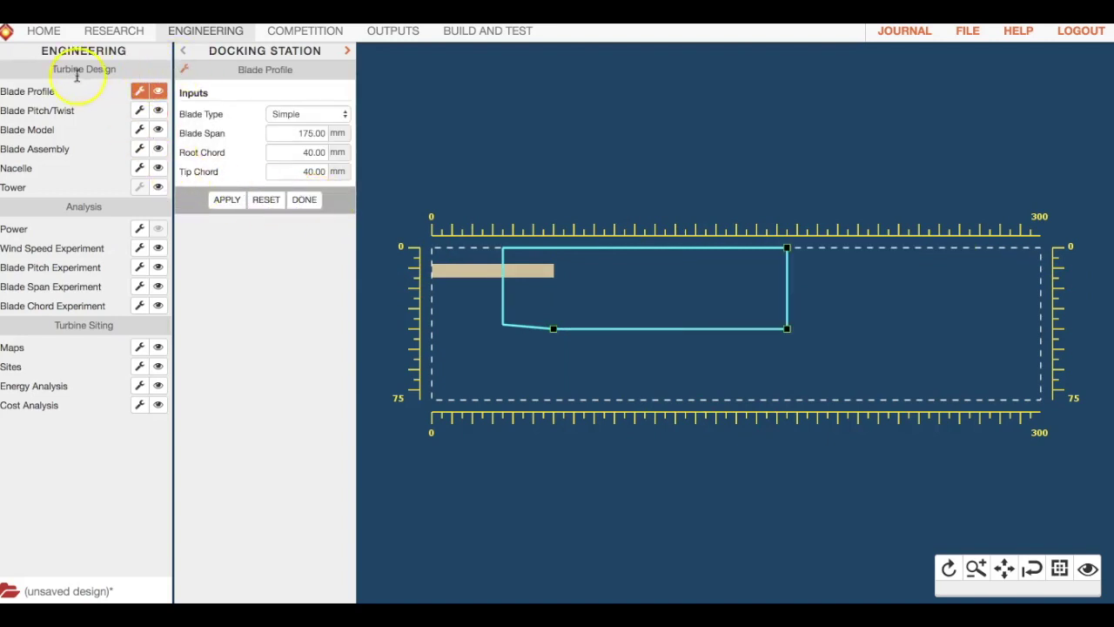
{"action": "left_click", "coordinate": [304, 199]}
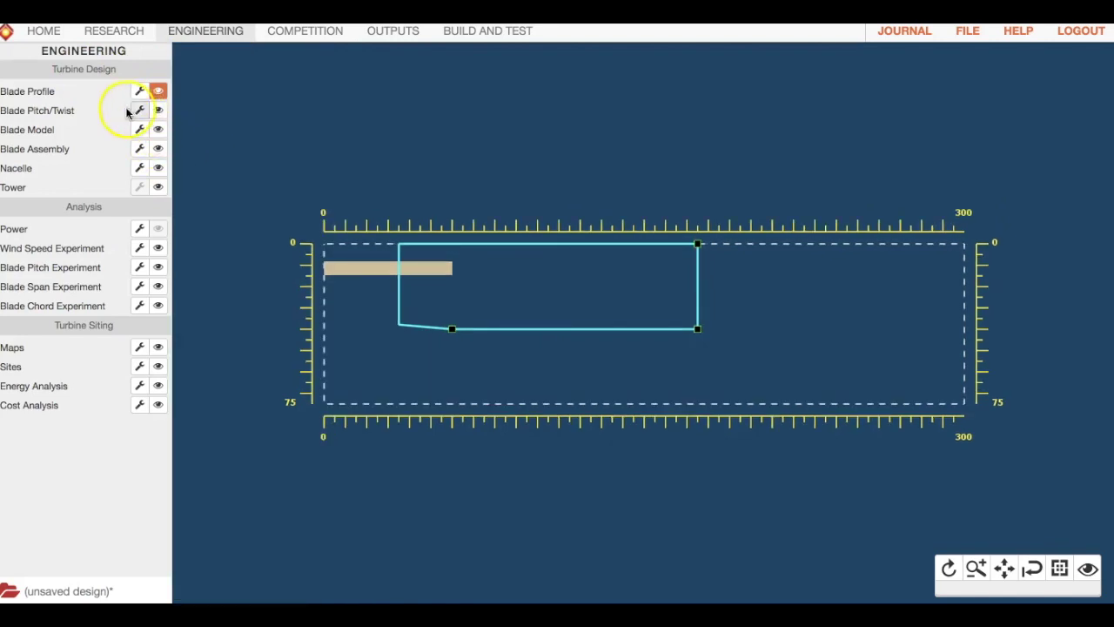
Show the pitch/twist dial, check the 35 pitch and 0 twist, then go to Research.
{"action": "left_click_drag", "start_coordinate": [6, 108], "coordinate": [88, 112]}
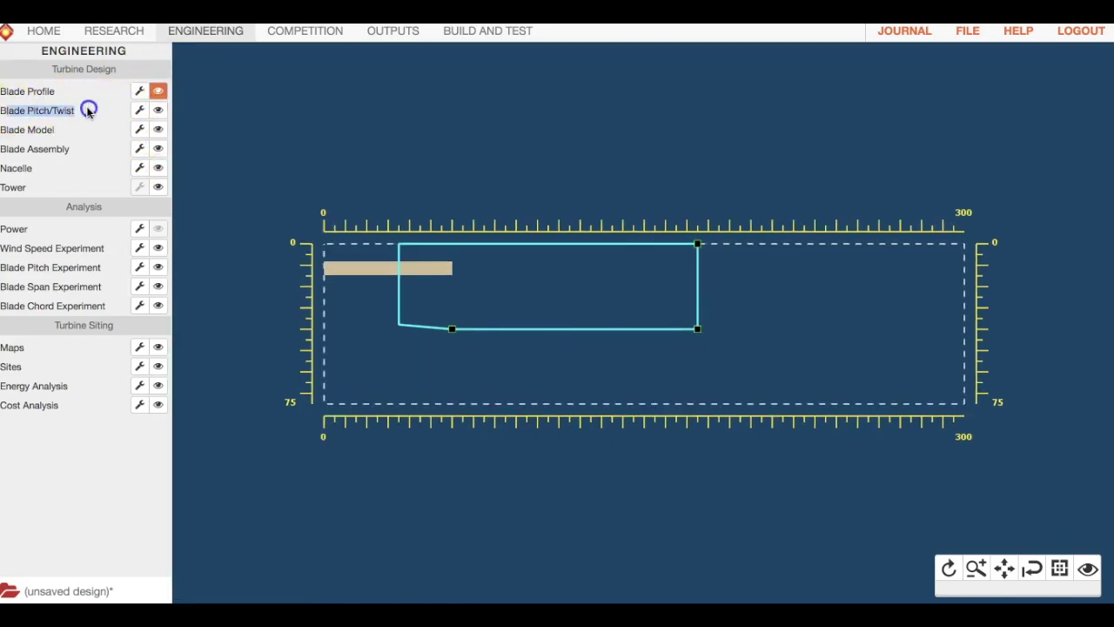
{"action": "left_click", "coordinate": [160, 111]}
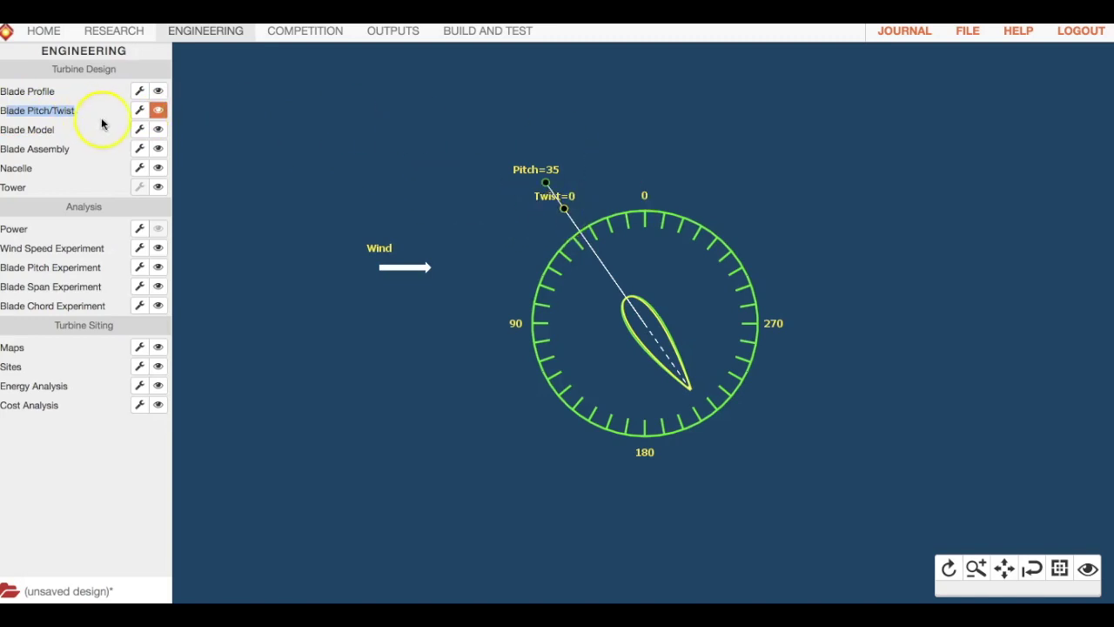
{"action": "left_click", "coordinate": [136, 112]}
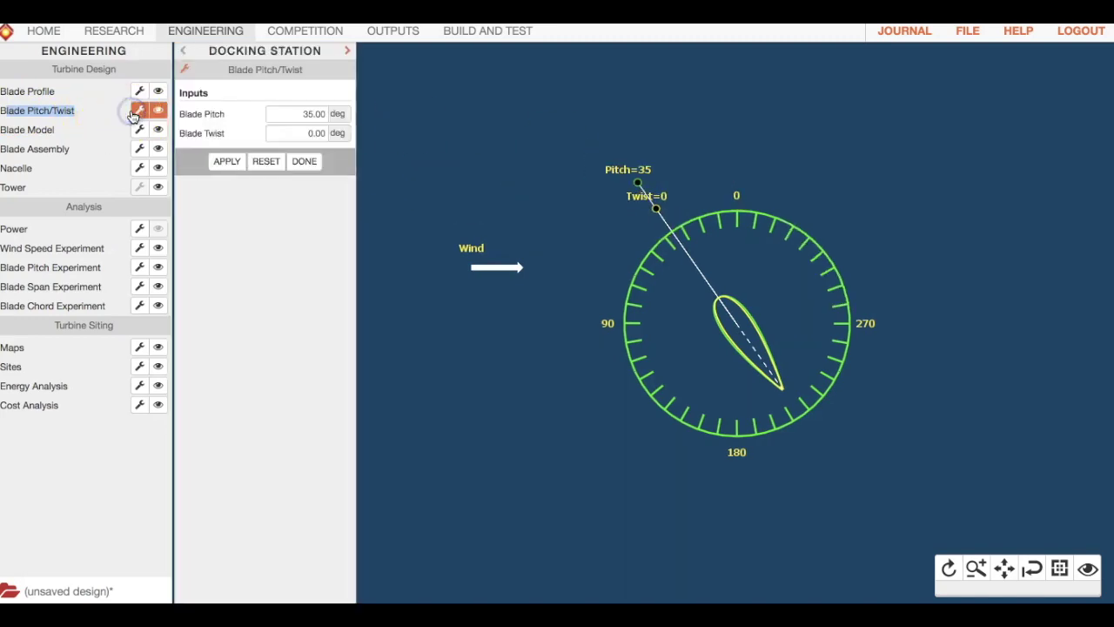
{"action": "left_click", "coordinate": [283, 115]}
{"action": "left_click", "coordinate": [135, 35]}
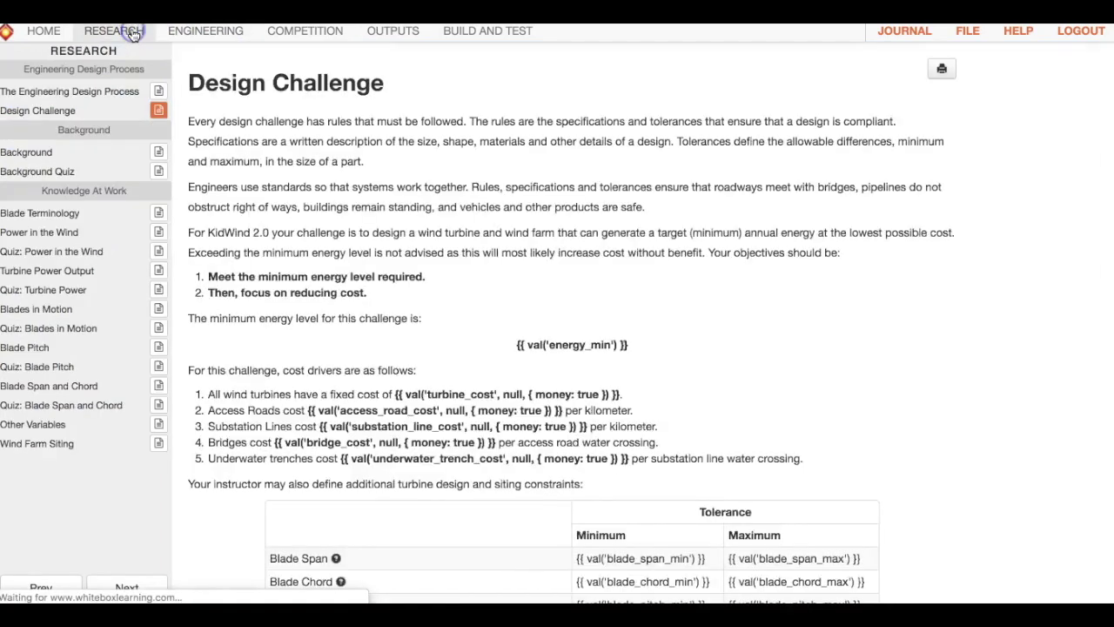
Open 'What is Blade Pitch?', step its slides to the 25-degree pitch, then return to Engineering.
{"action": "left_click", "coordinate": [155, 350]}
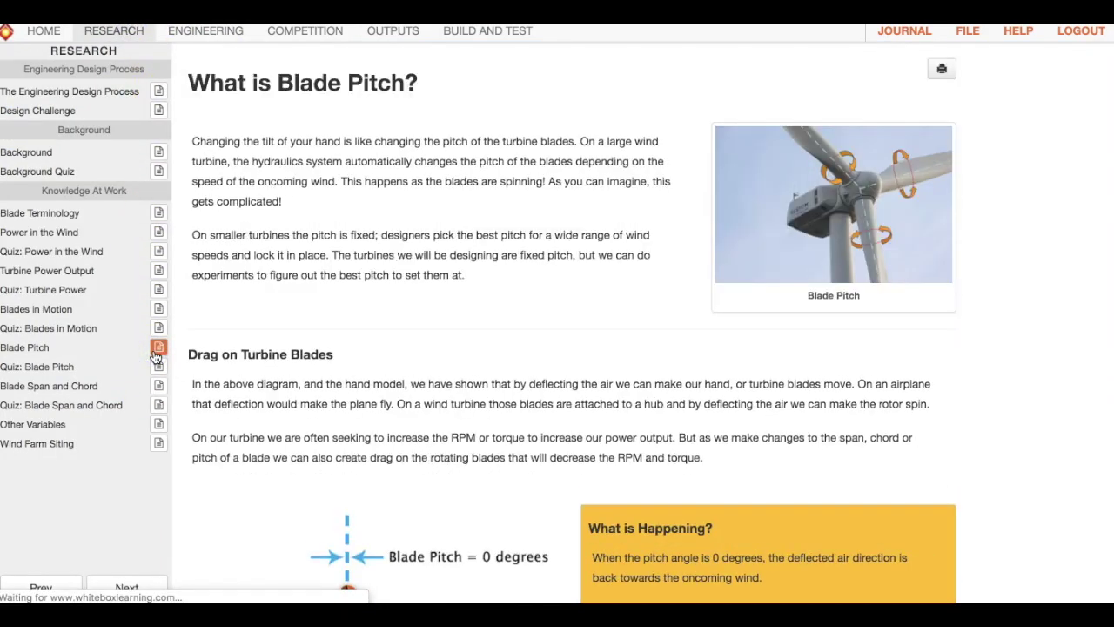
{"action": "scroll", "coordinate": [331, 257], "scroll_direction": "down", "scroll_amount": 3}
{"action": "scroll", "coordinate": [355, 258], "scroll_direction": "down", "scroll_amount": 10}
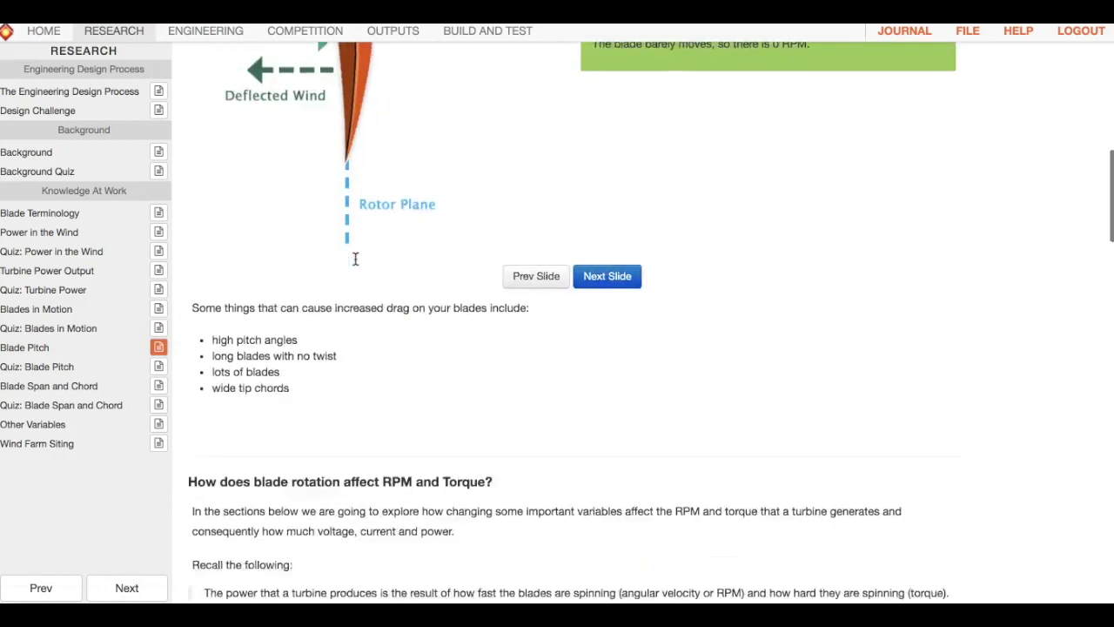
{"action": "scroll", "coordinate": [355, 259], "scroll_direction": "up", "scroll_amount": 4}
{"action": "scroll", "coordinate": [355, 259], "scroll_direction": "up", "scroll_amount": 4}
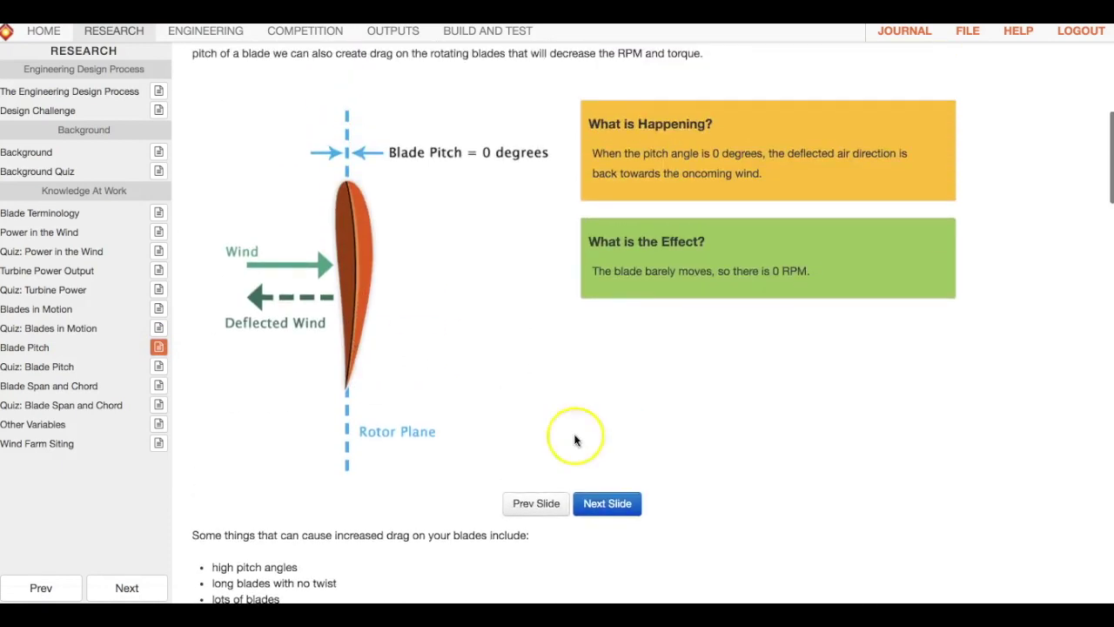
{"action": "left_click", "coordinate": [600, 503]}
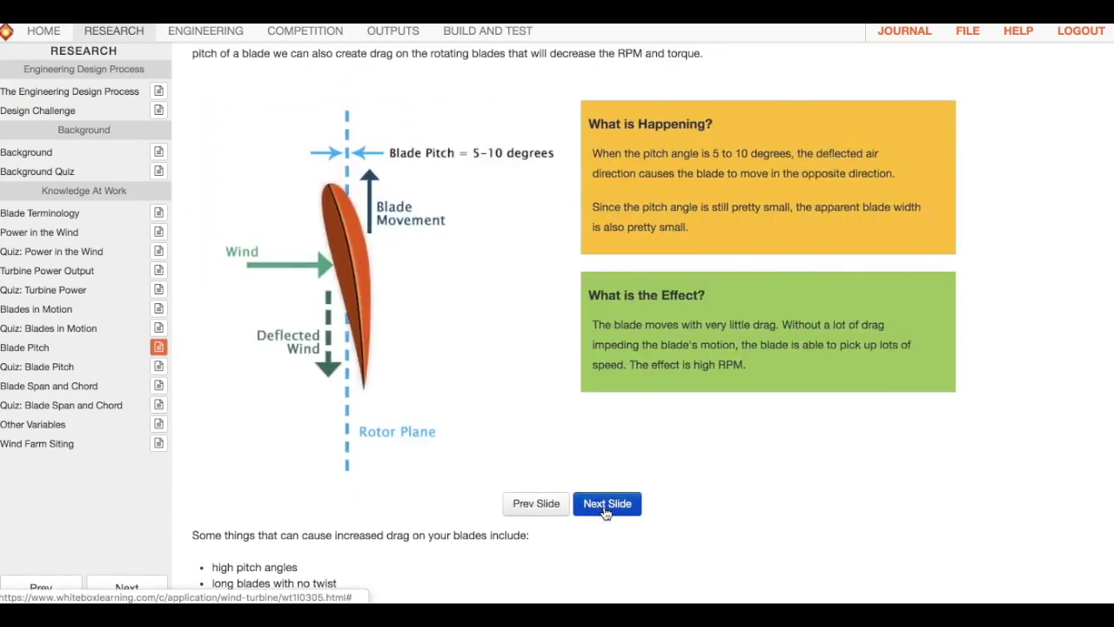
{"action": "left_click", "coordinate": [607, 509]}
{"action": "left_click", "coordinate": [561, 511]}
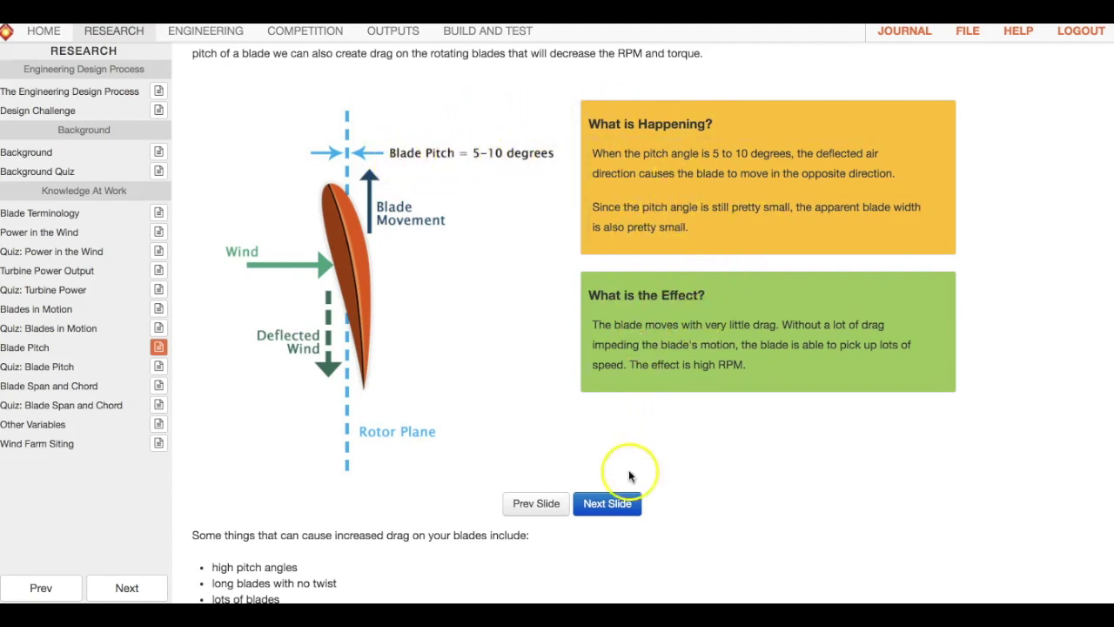
{"action": "left_click", "coordinate": [609, 503]}
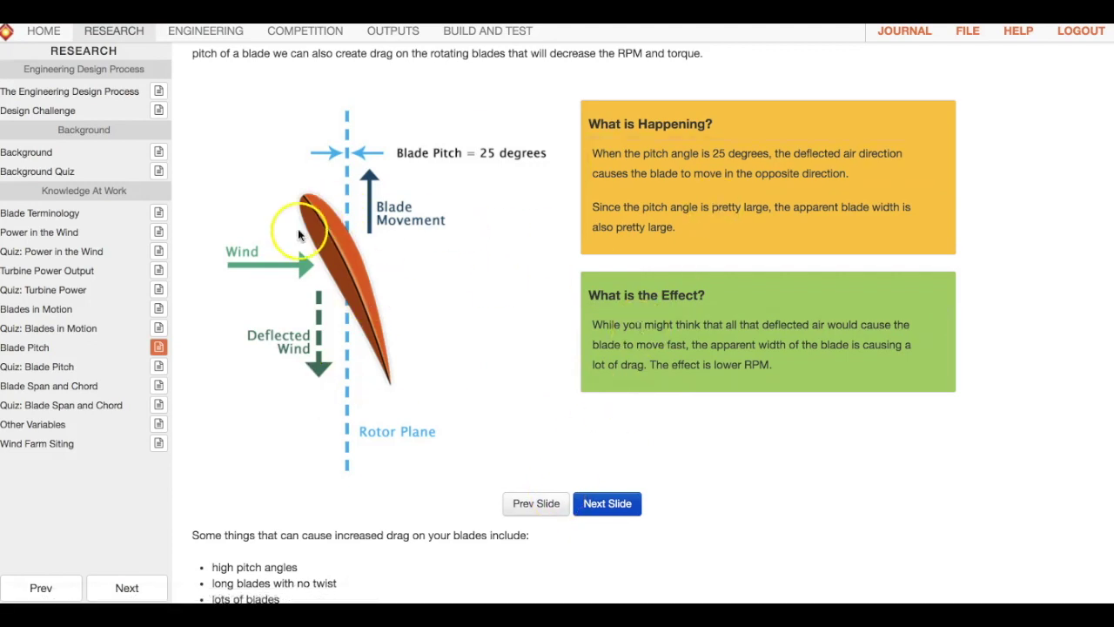
{"action": "left_click", "coordinate": [204, 30]}
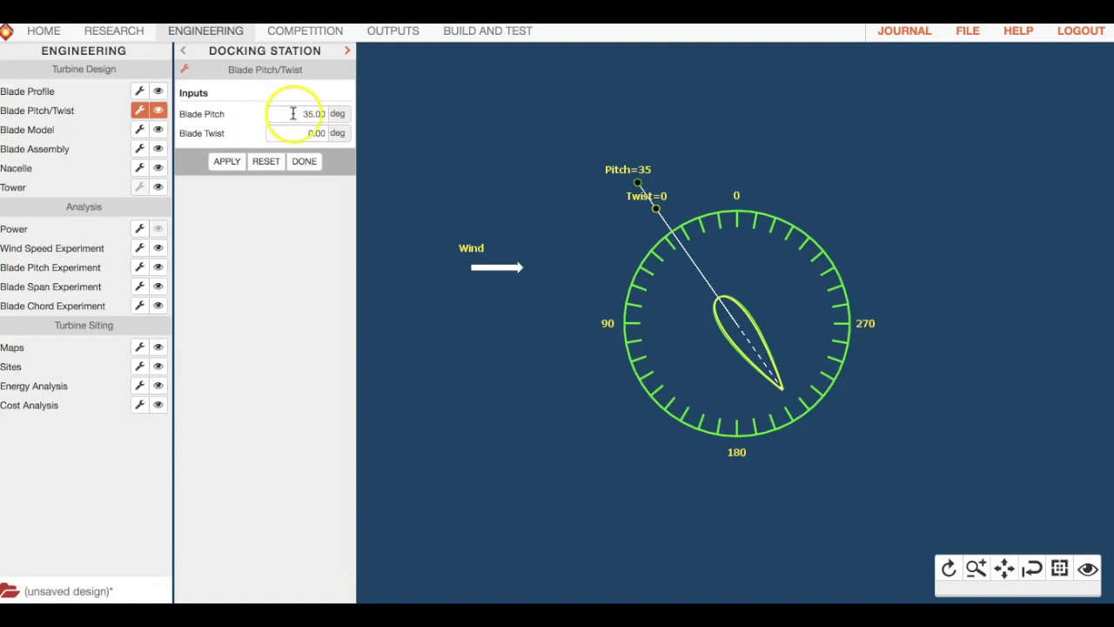
Close the blade pitch and twist settings and hide the pitch/twist diagram.
{"action": "left_click_drag", "start_coordinate": [291, 113], "coordinate": [317, 131]}
{"action": "left_click", "coordinate": [305, 164]}
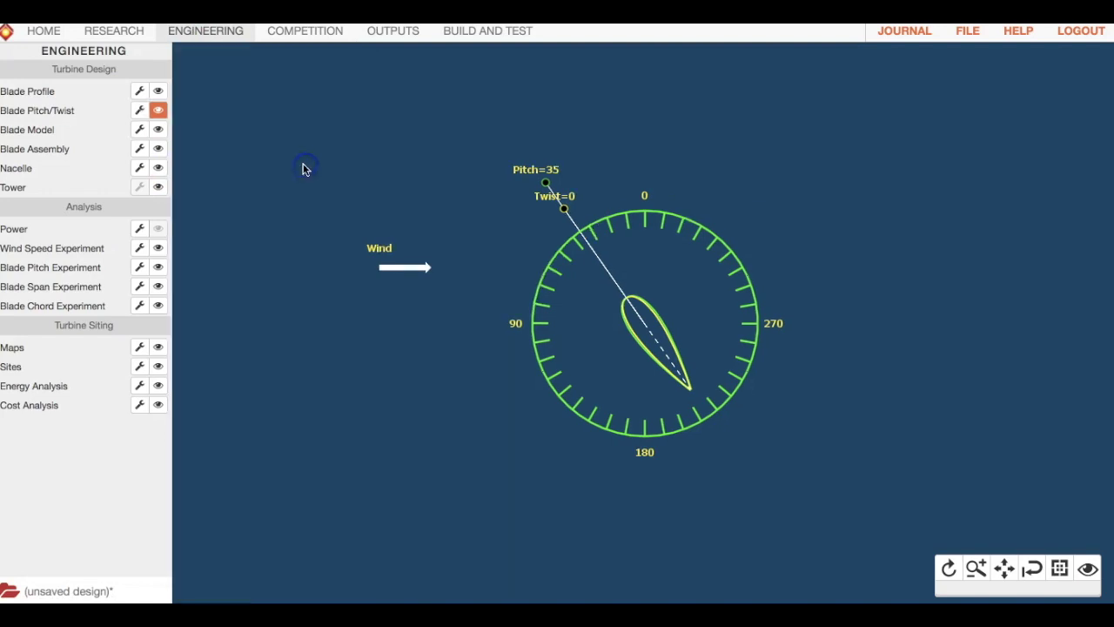
{"action": "left_click", "coordinate": [142, 111]}
{"action": "left_click", "coordinate": [148, 116]}
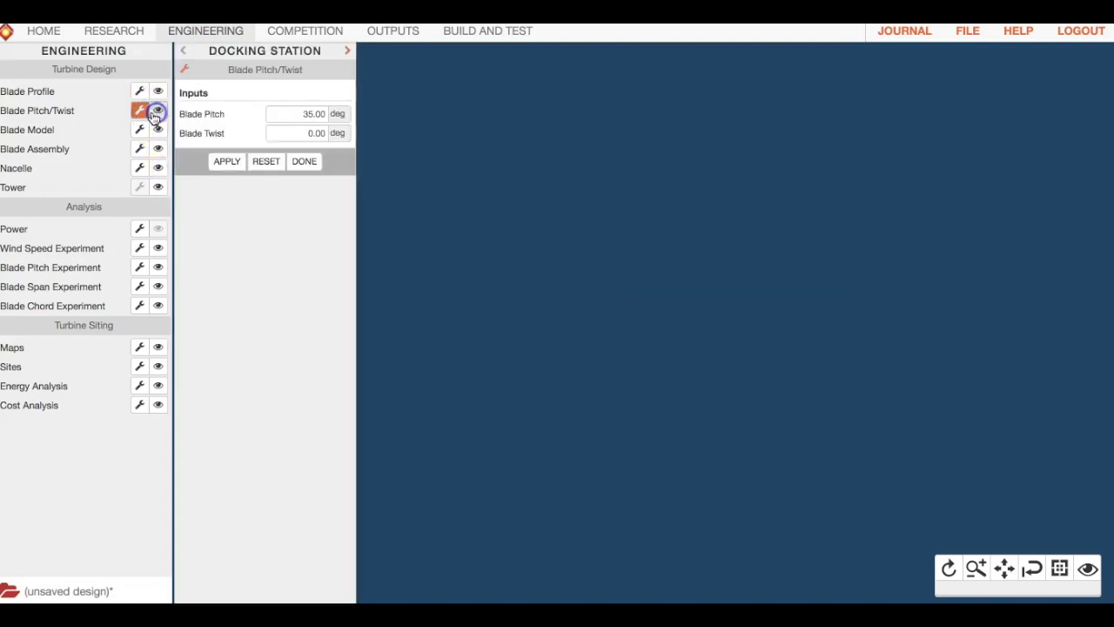
{"action": "left_click", "coordinate": [158, 111]}
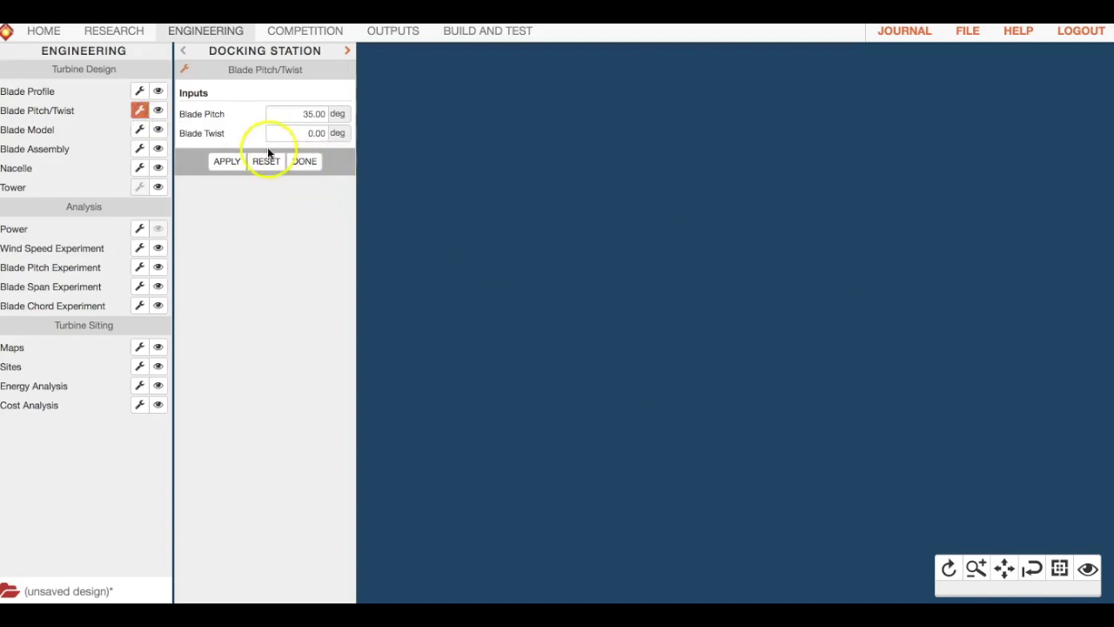
{"action": "left_click", "coordinate": [306, 161]}
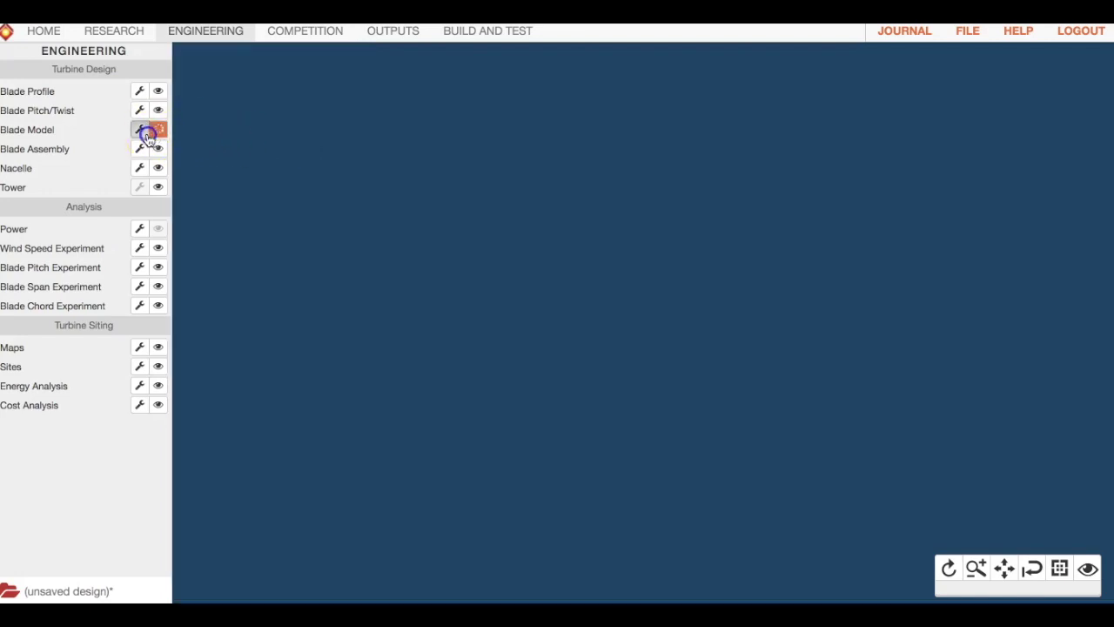
Rotate the 3-D blade model lengthwise and apply Pink as its colour.
{"action": "left_click", "coordinate": [148, 130]}
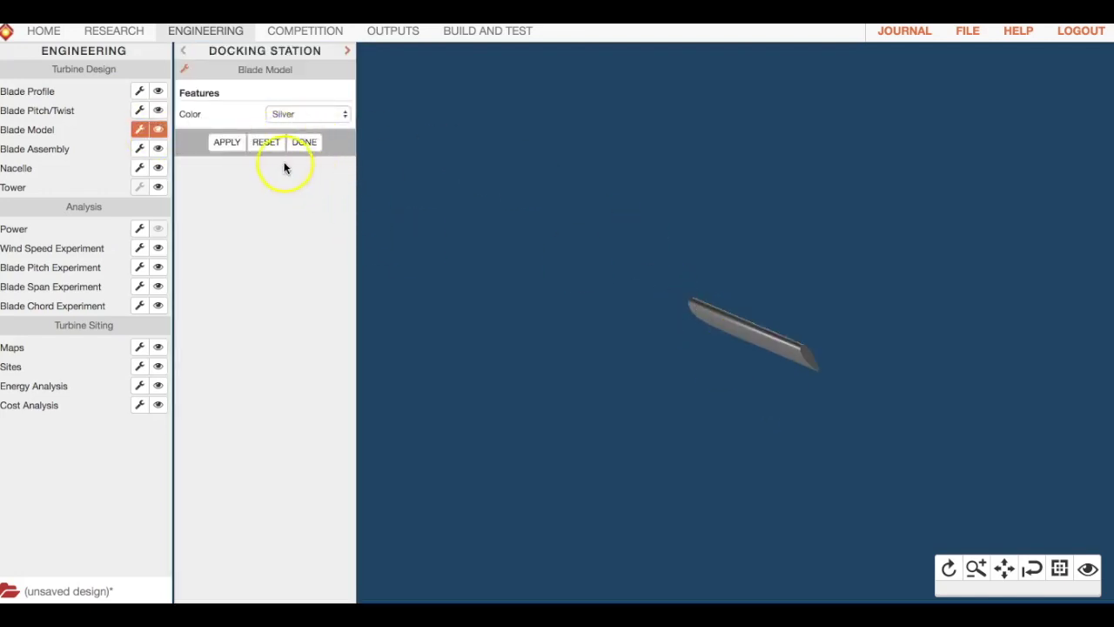
{"action": "left_click", "coordinate": [948, 568]}
{"action": "left_click_drag", "start_coordinate": [706, 425], "coordinate": [668, 454]}
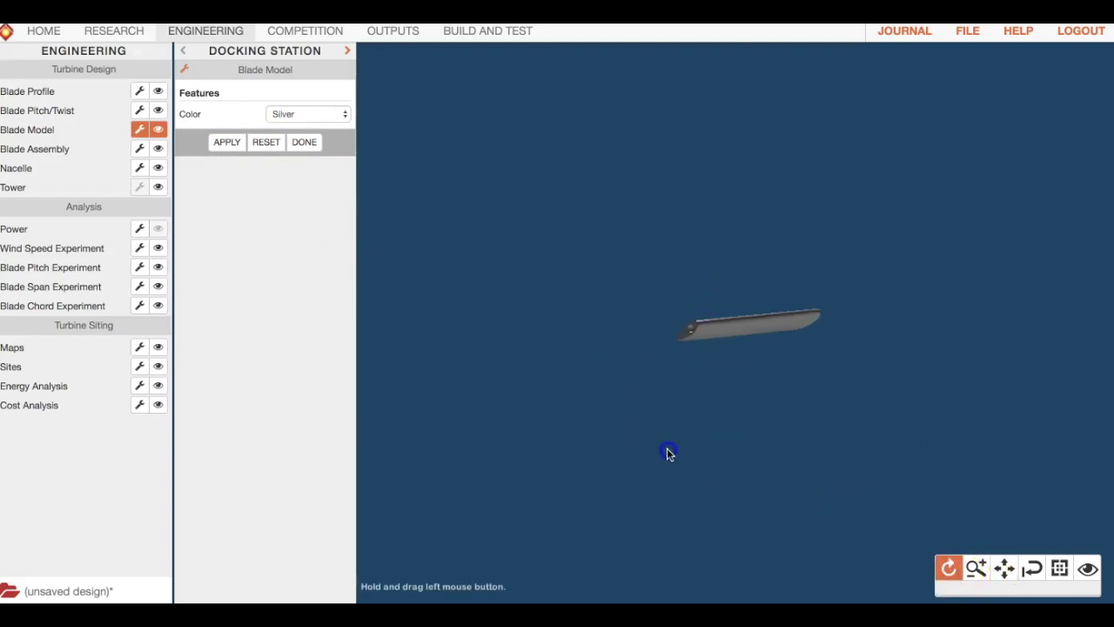
{"action": "left_click", "coordinate": [277, 114]}
{"action": "left_click", "coordinate": [288, 69]}
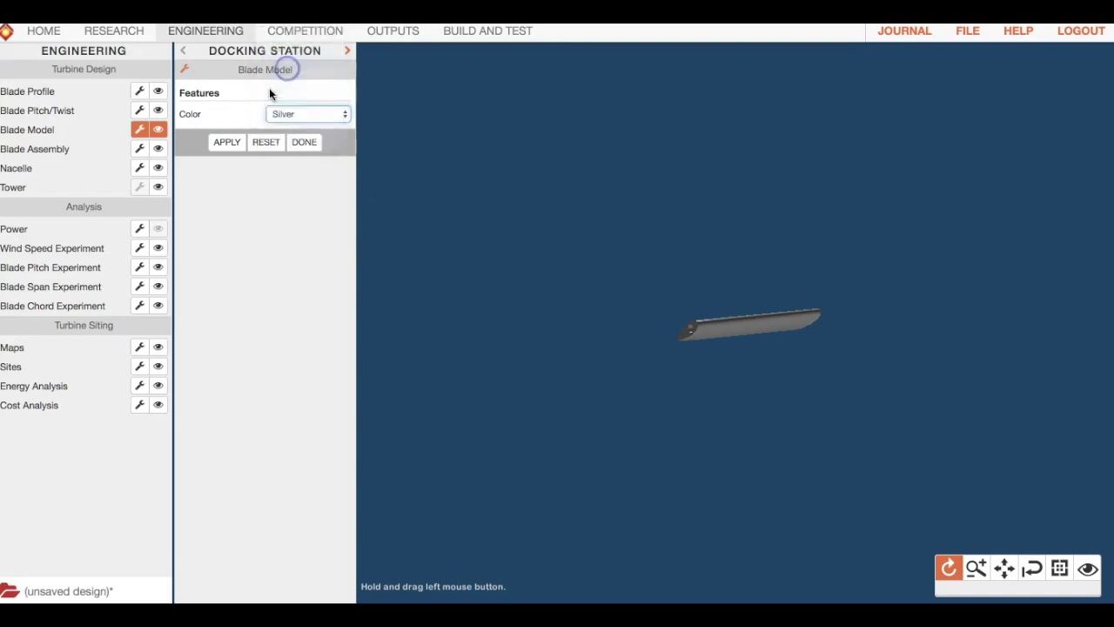
{"action": "left_click", "coordinate": [235, 144]}
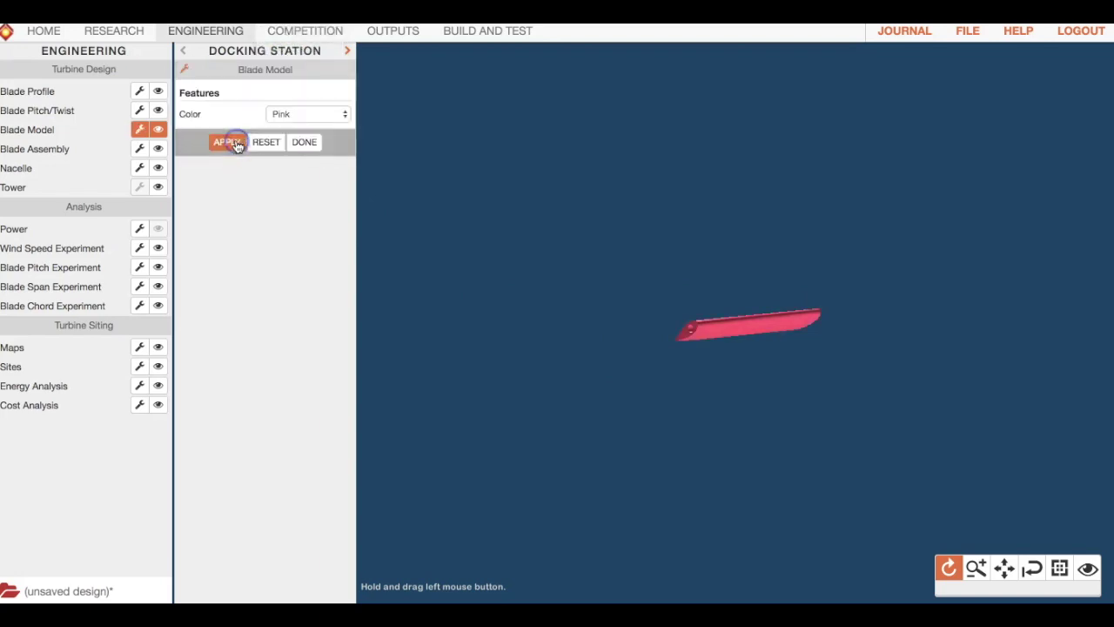
{"action": "left_click", "coordinate": [306, 143]}
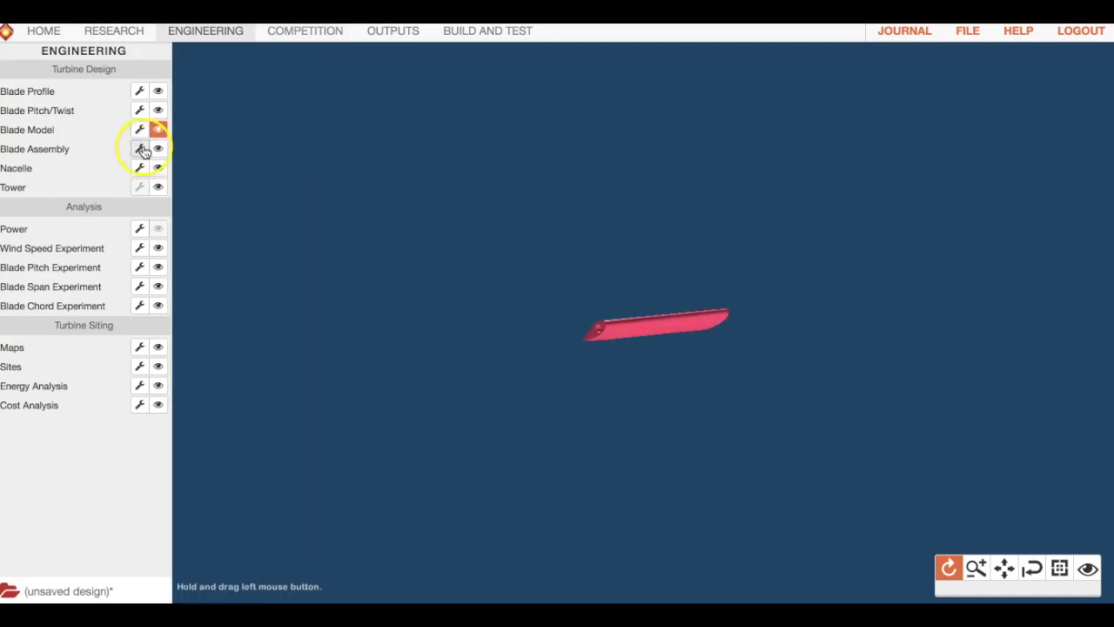
Apply 8 blades and then 2 blades to the rotor in Blade Assembly.
{"action": "left_click", "coordinate": [140, 148]}
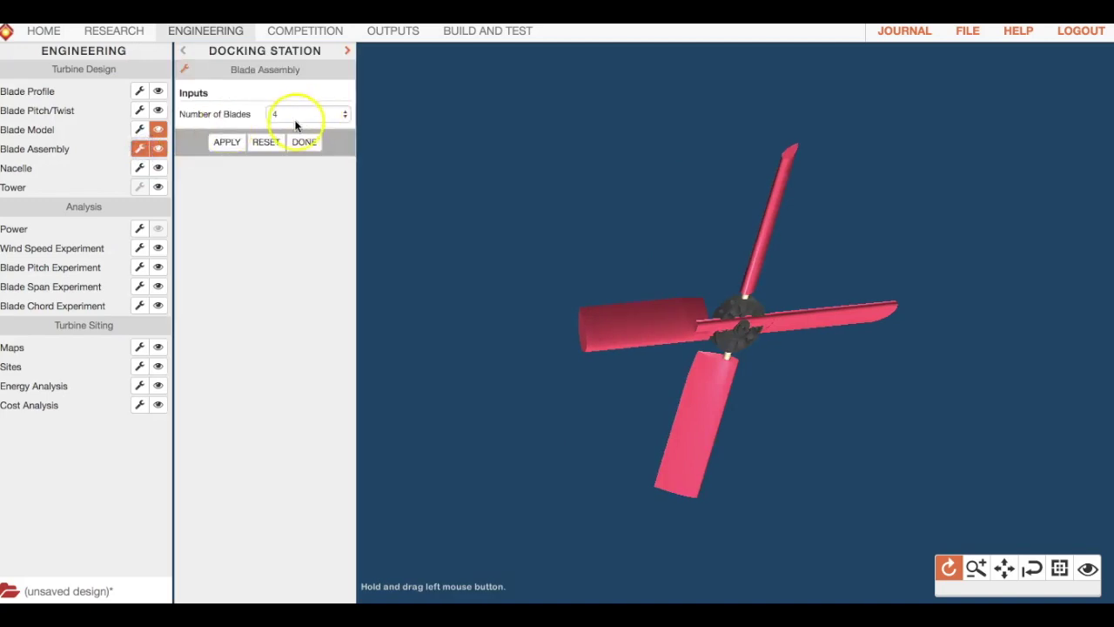
{"action": "left_click", "coordinate": [278, 114]}
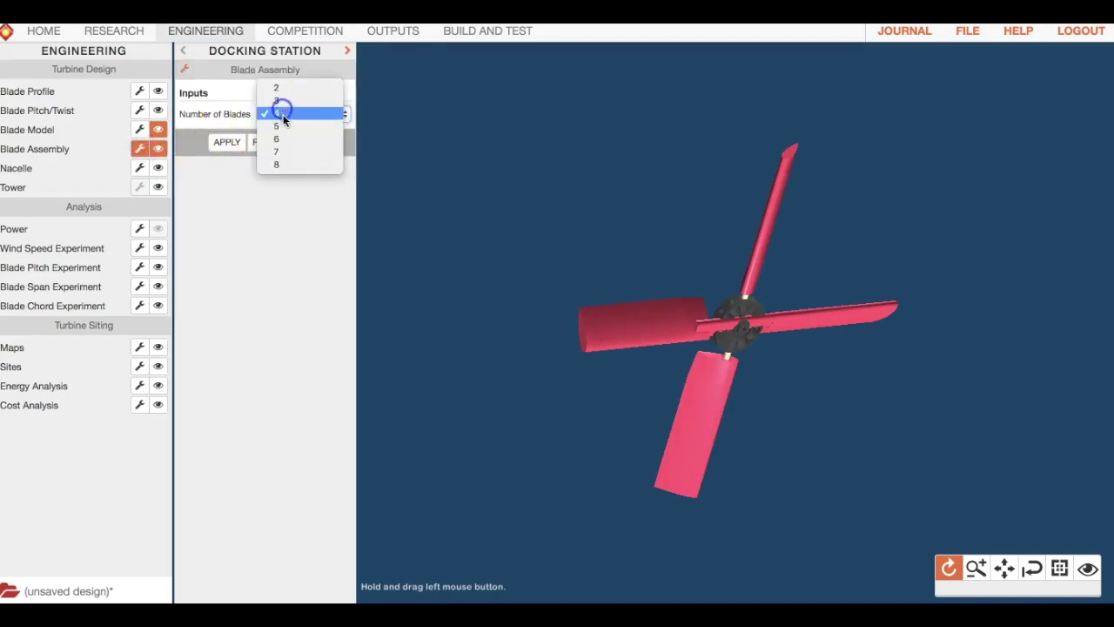
{"action": "left_click", "coordinate": [298, 165]}
{"action": "left_click", "coordinate": [227, 143]}
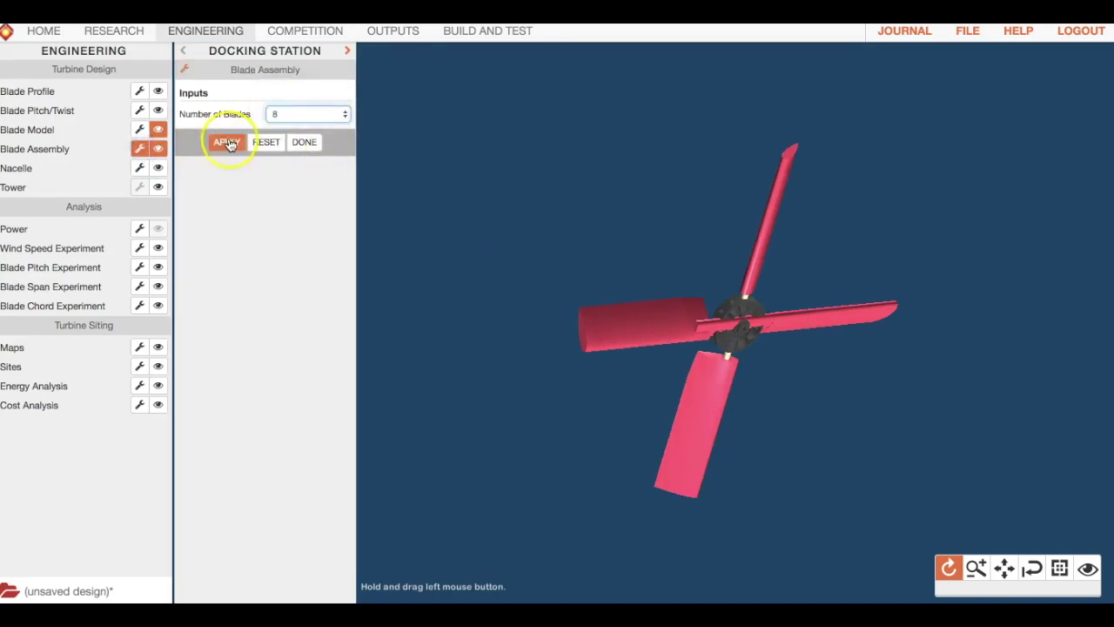
{"action": "left_click", "coordinate": [310, 114]}
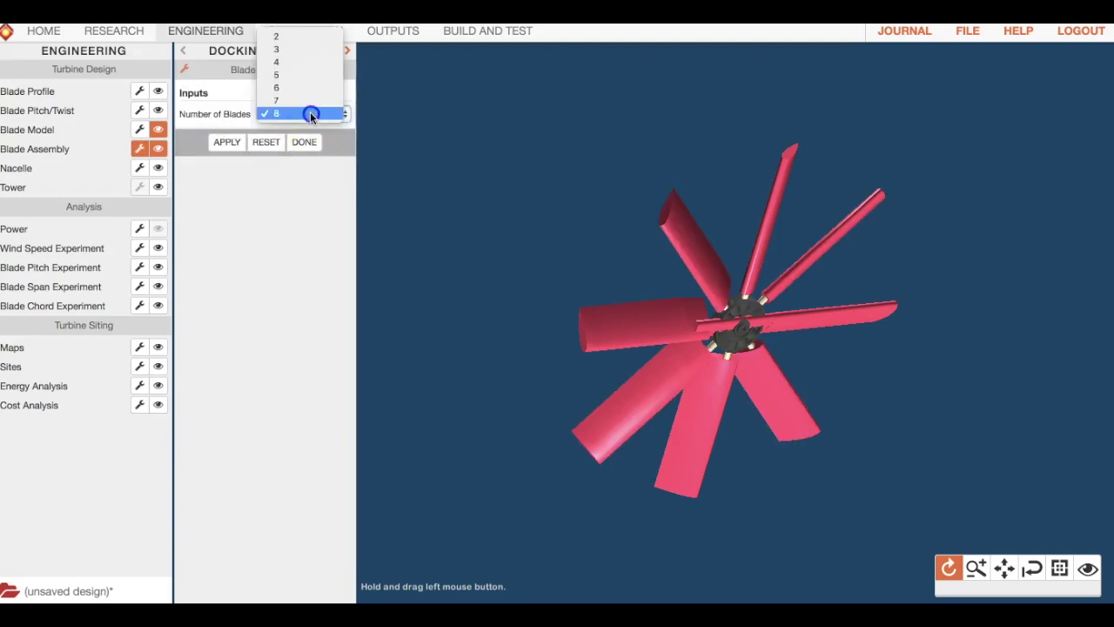
{"action": "left_click", "coordinate": [316, 42]}
{"action": "left_click", "coordinate": [226, 141]}
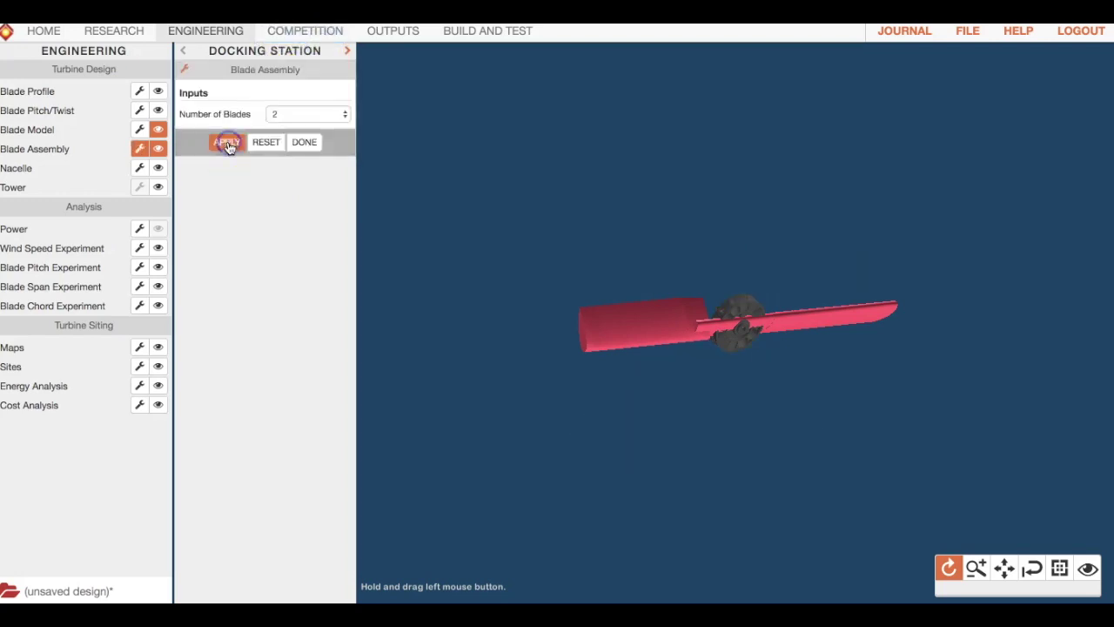
Apply five blades, reset the rotor to its default four, and show the nacelle.
{"action": "left_click", "coordinate": [308, 114]}
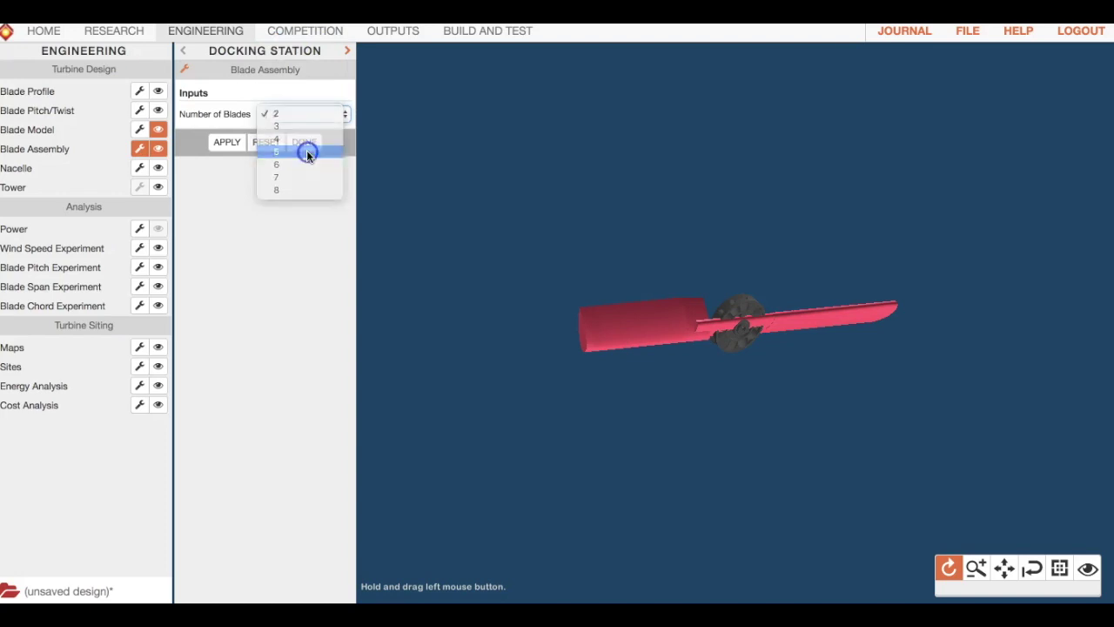
{"action": "left_click", "coordinate": [306, 149]}
{"action": "left_click", "coordinate": [235, 147]}
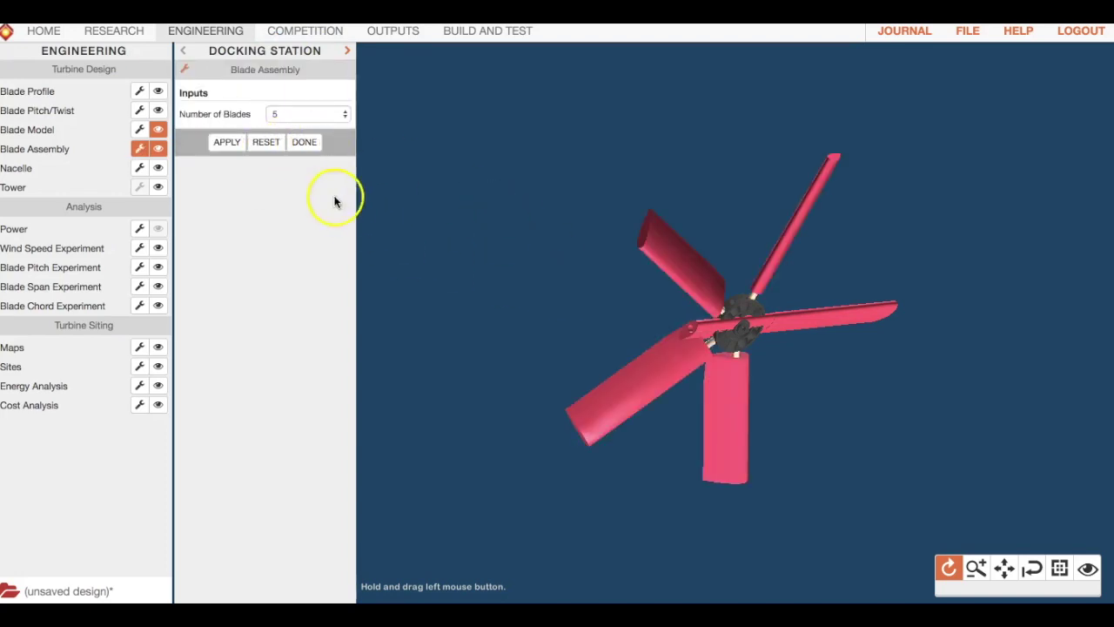
{"action": "left_click", "coordinate": [267, 142]}
{"action": "left_click", "coordinate": [304, 144]}
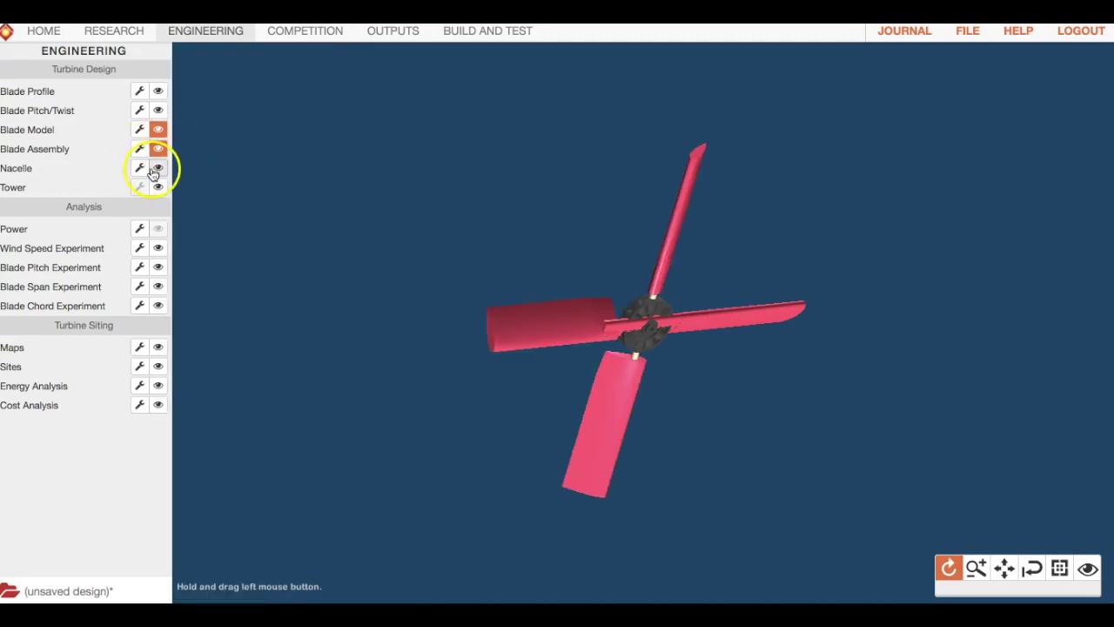
{"action": "left_click", "coordinate": [156, 168]}
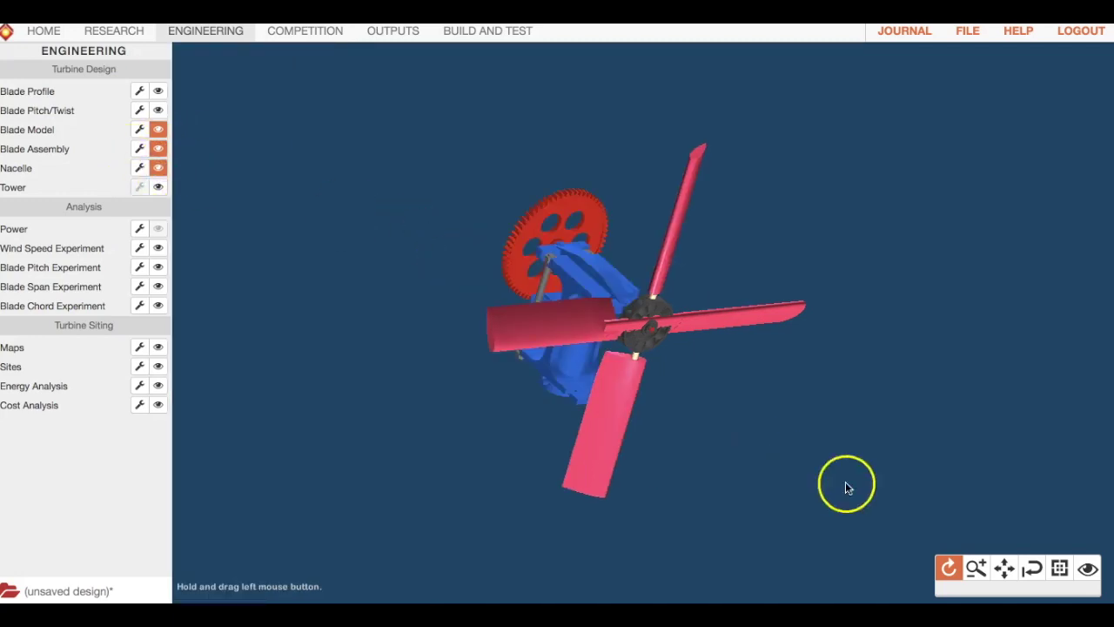
Orbit the turbine to face the gear and apply a nacelle gear ratio of 4.
{"action": "left_click_drag", "start_coordinate": [436, 284], "coordinate": [667, 337]}
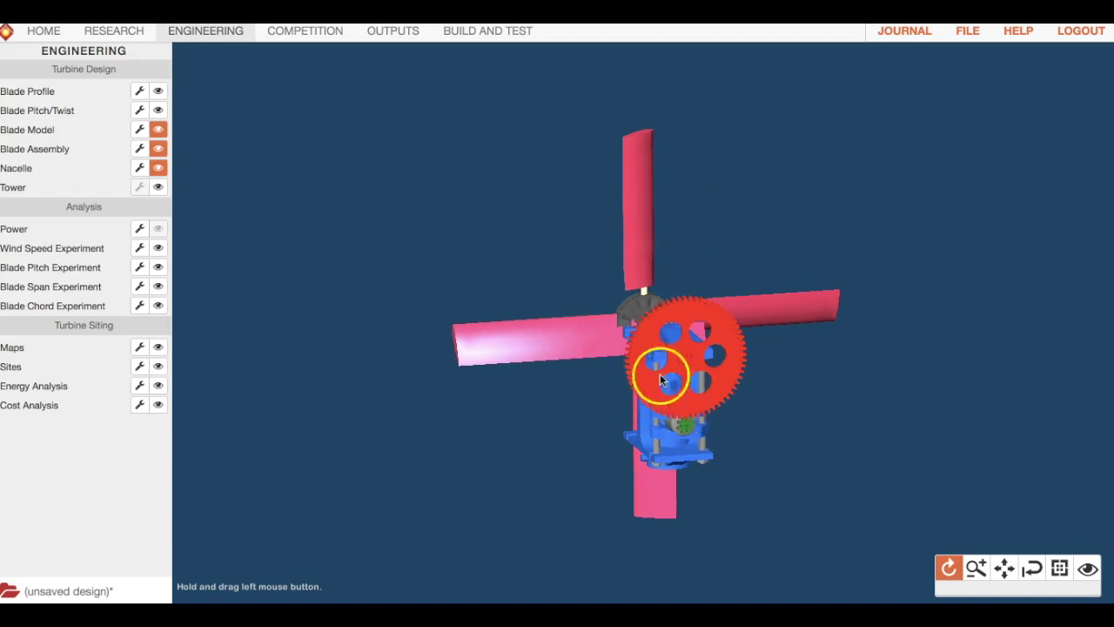
{"action": "left_click", "coordinate": [139, 168]}
{"action": "left_click", "coordinate": [317, 156]}
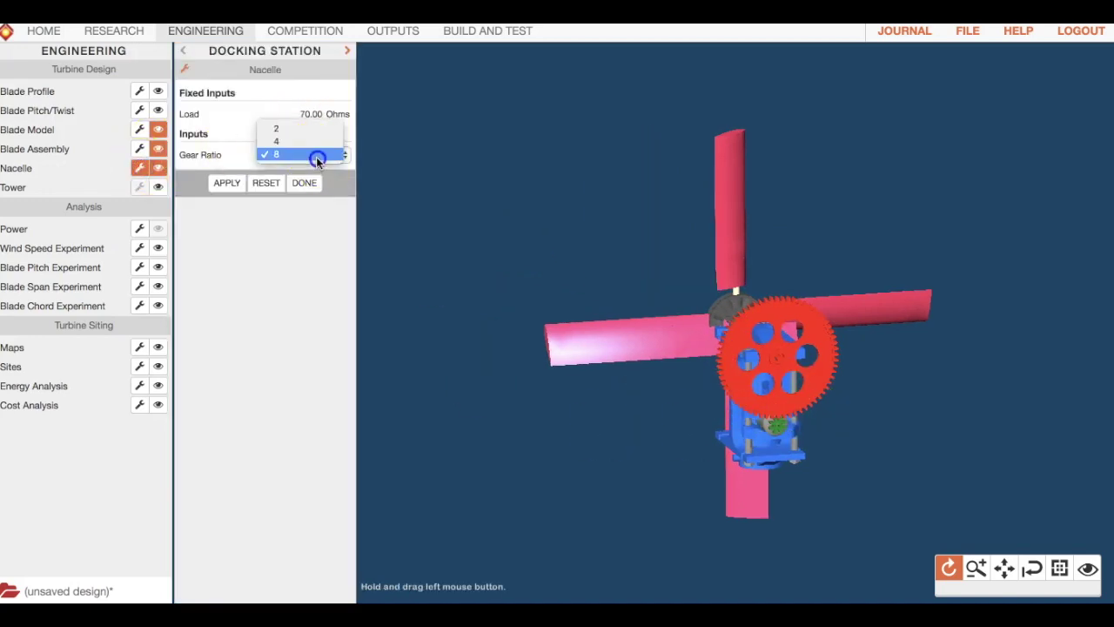
{"action": "left_click", "coordinate": [319, 142]}
{"action": "left_click", "coordinate": [238, 185]}
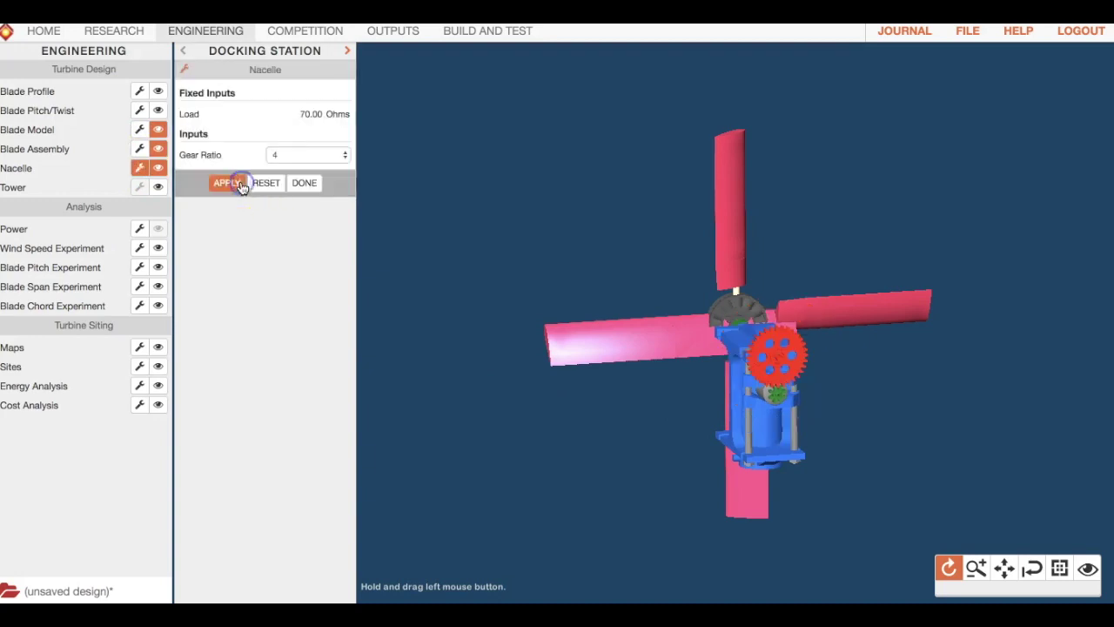
{"action": "left_click", "coordinate": [224, 185]}
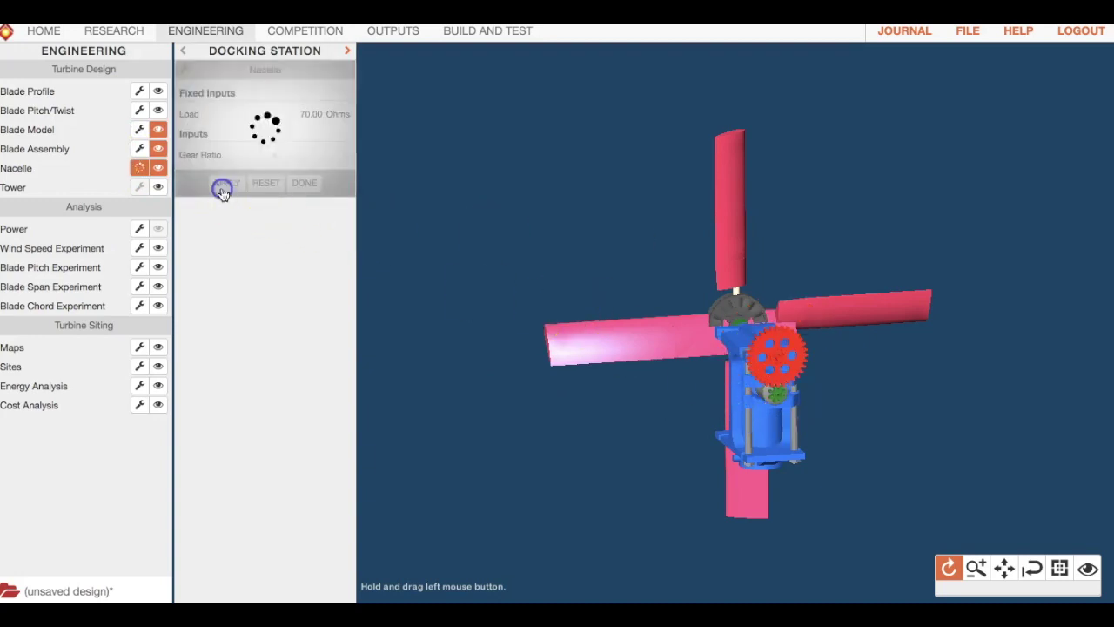
{"action": "left_click", "coordinate": [275, 187]}
Apply a gear ratio of 2, reset it to default, and show the tower from the side.
{"action": "left_click", "coordinate": [292, 154]}
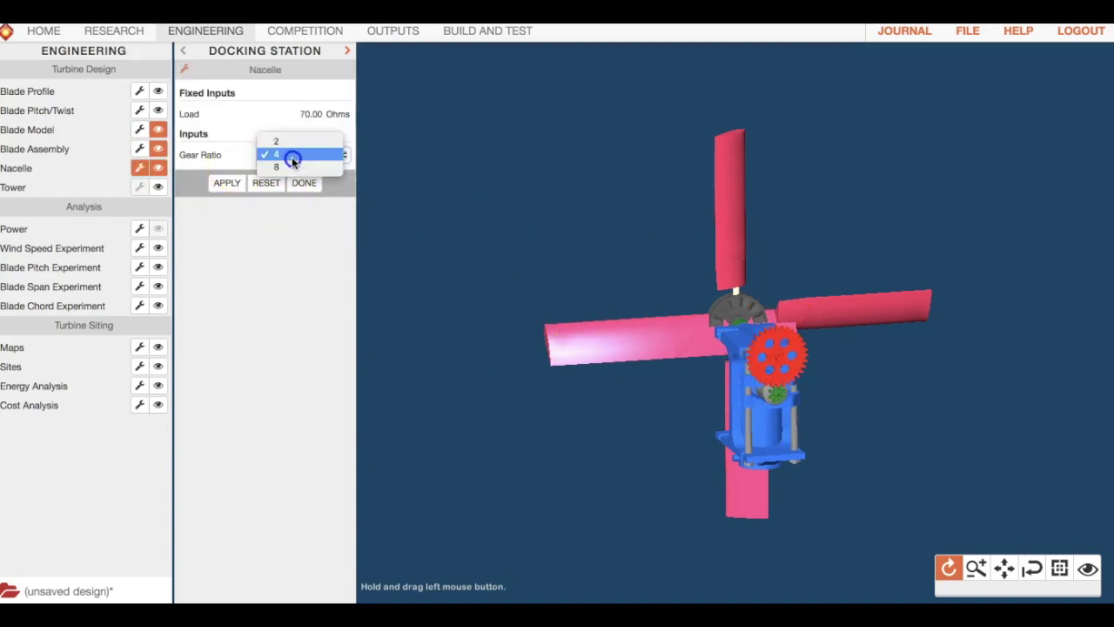
{"action": "left_click", "coordinate": [278, 142]}
{"action": "left_click", "coordinate": [233, 175]}
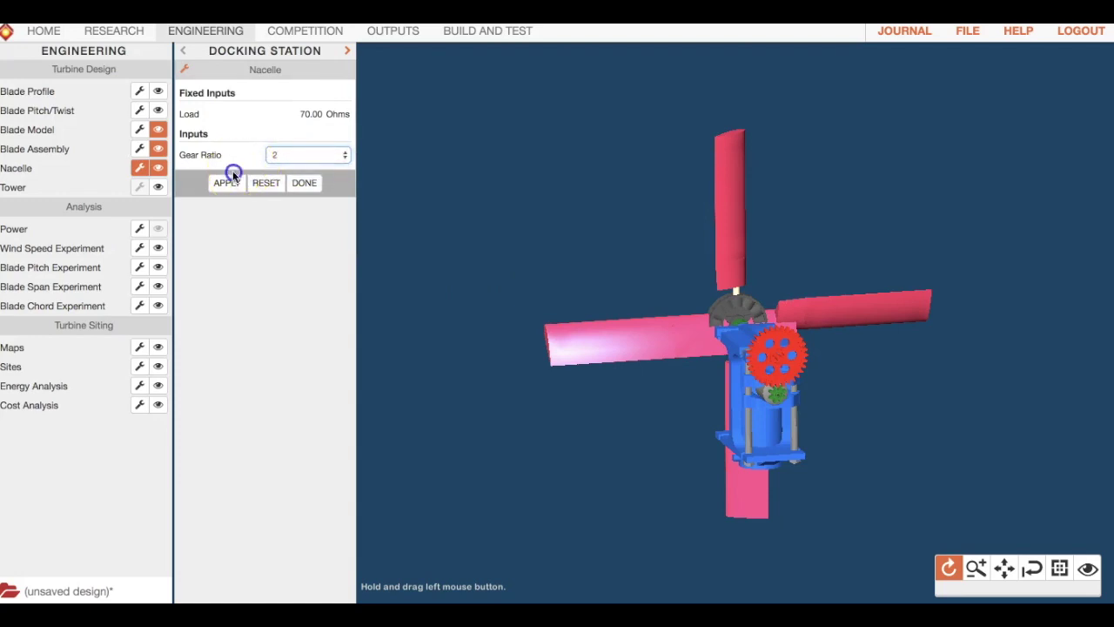
{"action": "left_click", "coordinate": [118, 32]}
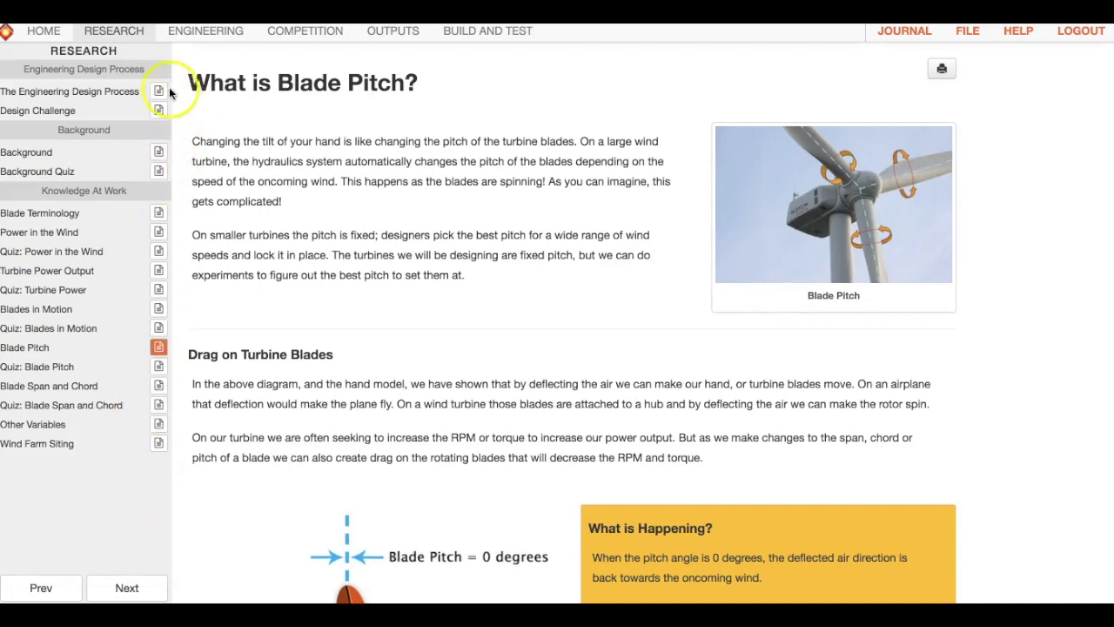
{"action": "left_click", "coordinate": [200, 32]}
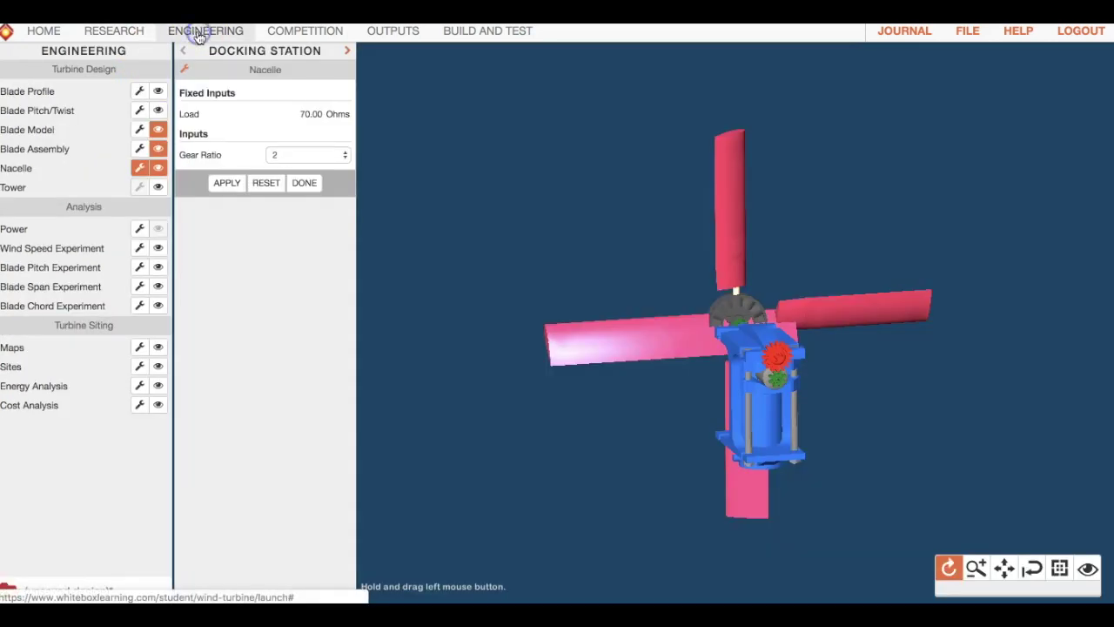
{"action": "left_click", "coordinate": [283, 188]}
{"action": "left_click", "coordinate": [304, 184]}
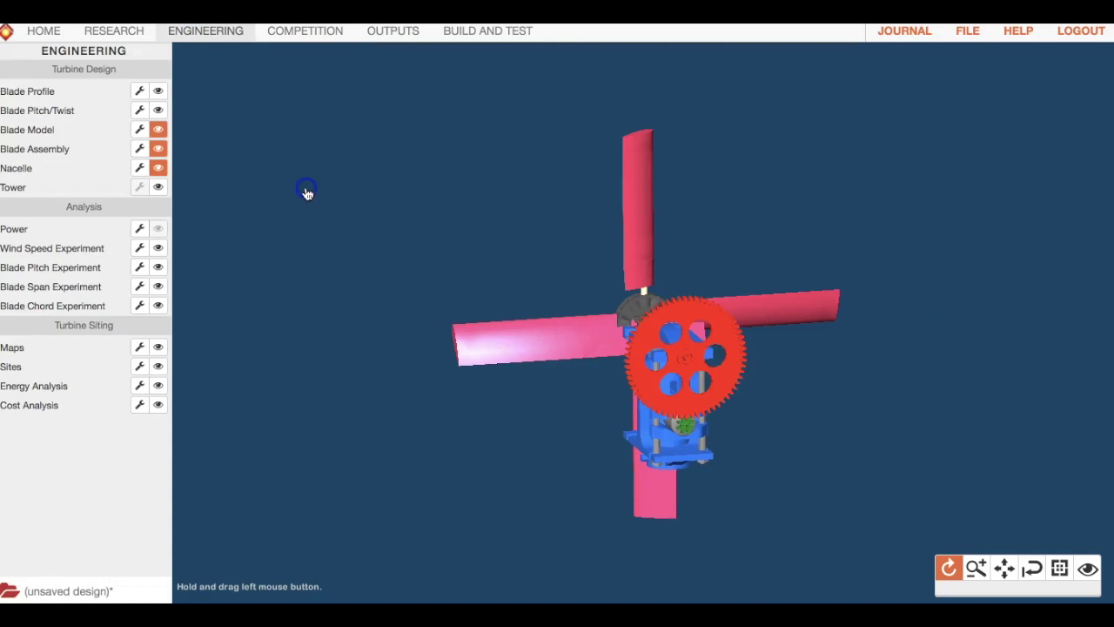
{"action": "left_click", "coordinate": [159, 187]}
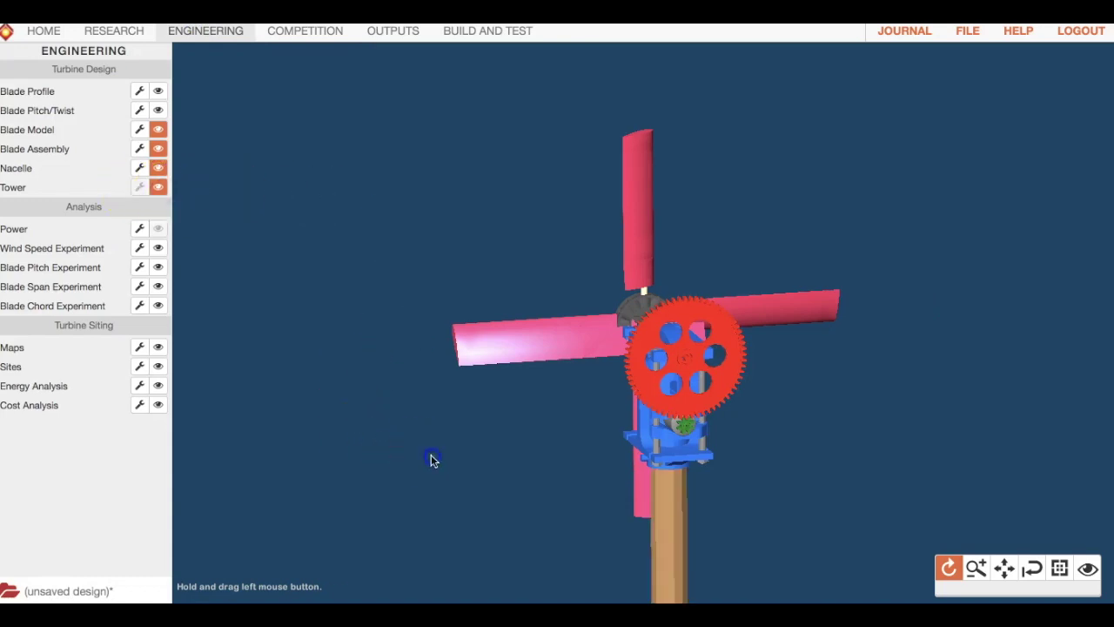
{"action": "left_click_drag", "start_coordinate": [433, 461], "coordinate": [270, 348]}
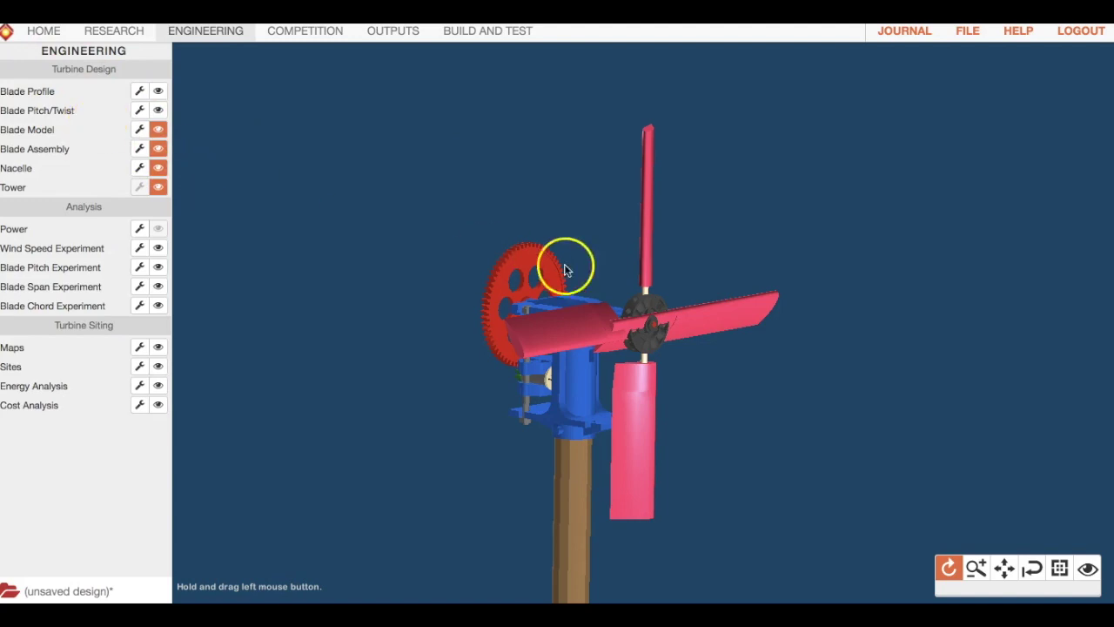
Hide the blade model, blade assembly, nacelle and tower, and display the siting map.
{"action": "left_click", "coordinate": [159, 131]}
{"action": "left_click", "coordinate": [159, 148]}
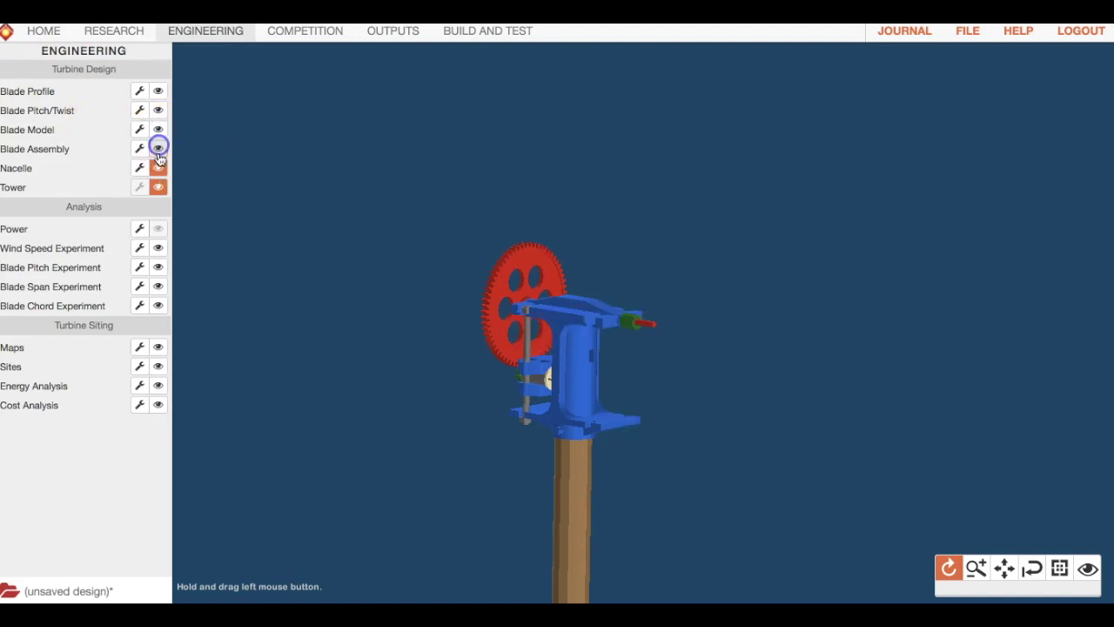
{"action": "left_click", "coordinate": [159, 168]}
{"action": "left_click", "coordinate": [159, 149]}
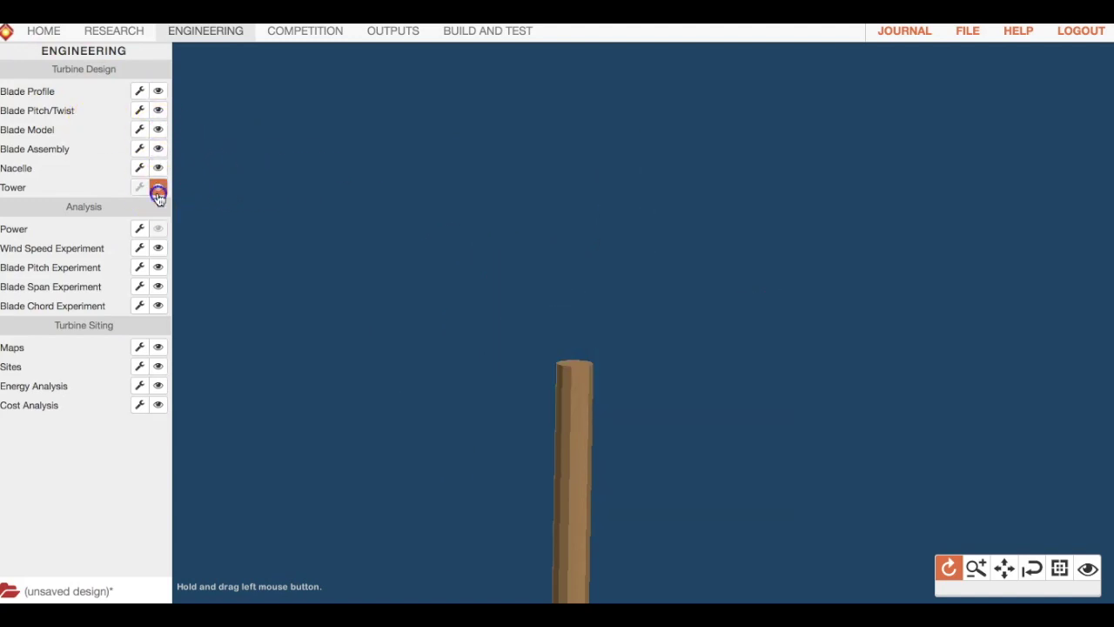
{"action": "left_click", "coordinate": [158, 187]}
{"action": "left_click", "coordinate": [161, 348]}
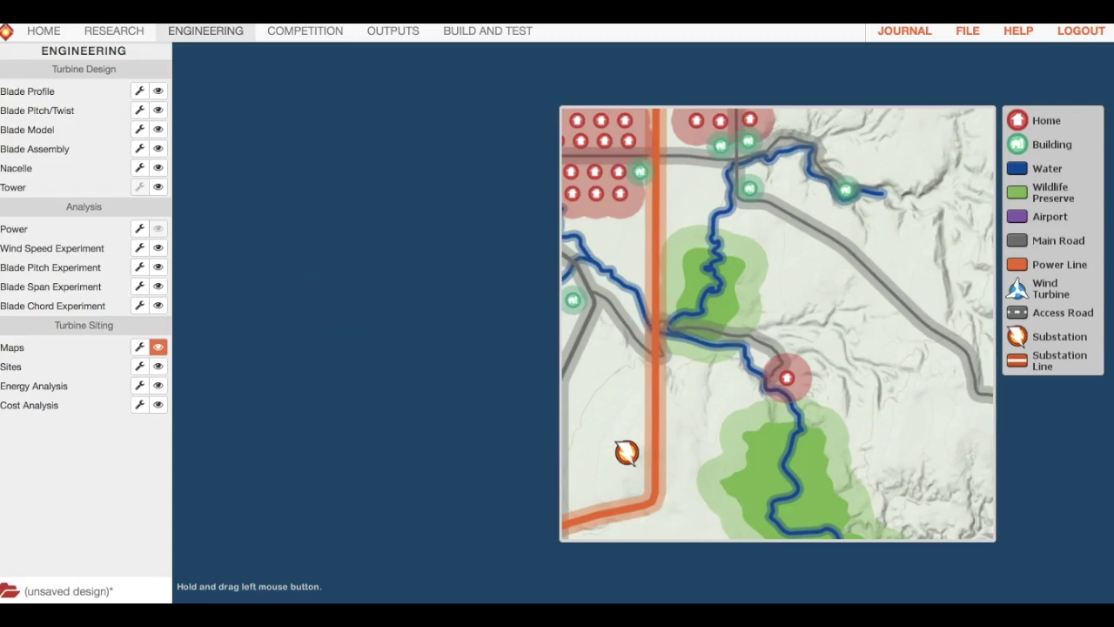
Open the Help panel beside the siting map to see how to display and hide turbine components.
{"action": "left_click", "coordinate": [1016, 32]}
Go back to the help list and read the Turbine Siting Tutorial on maps and the wind map.
{"action": "scroll", "coordinate": [992, 139], "scroll_direction": "down", "scroll_amount": 6}
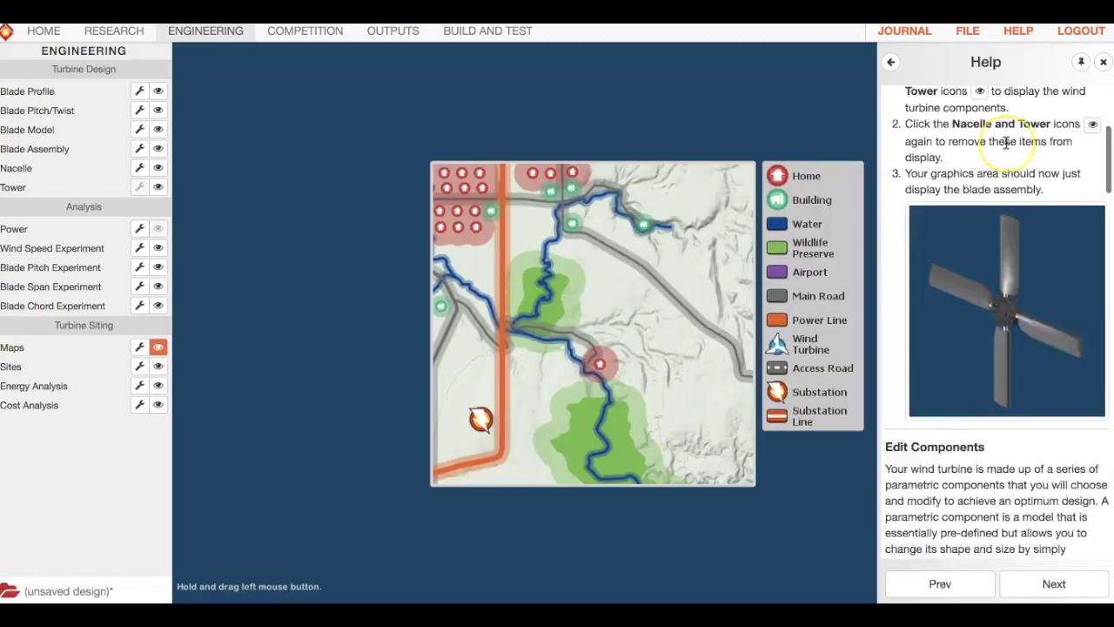
{"action": "left_click", "coordinate": [890, 62]}
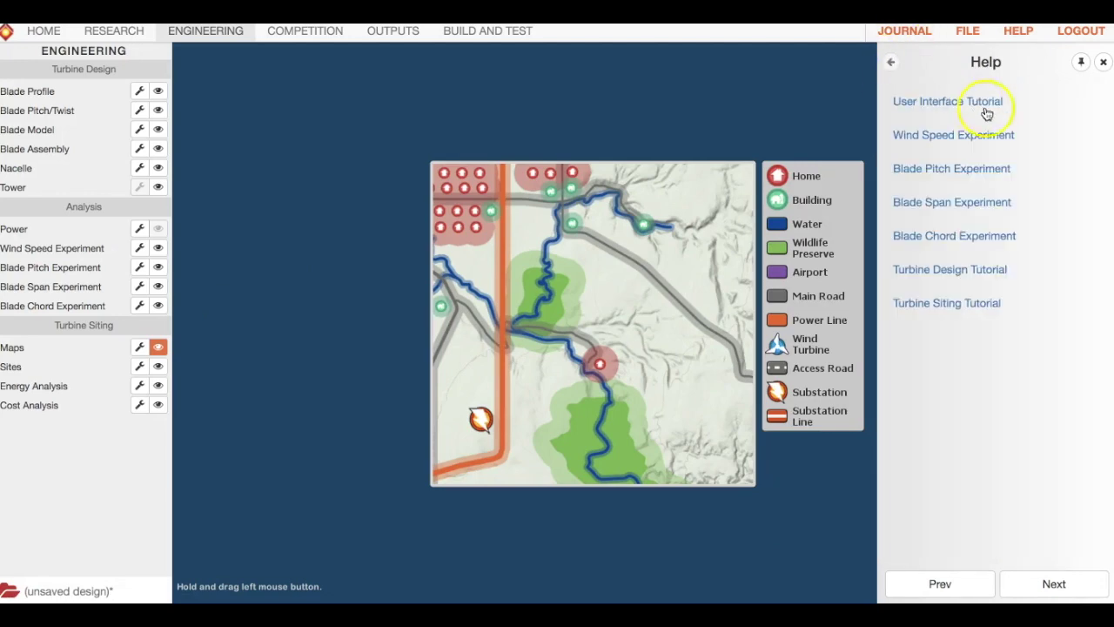
{"action": "left_click", "coordinate": [949, 305]}
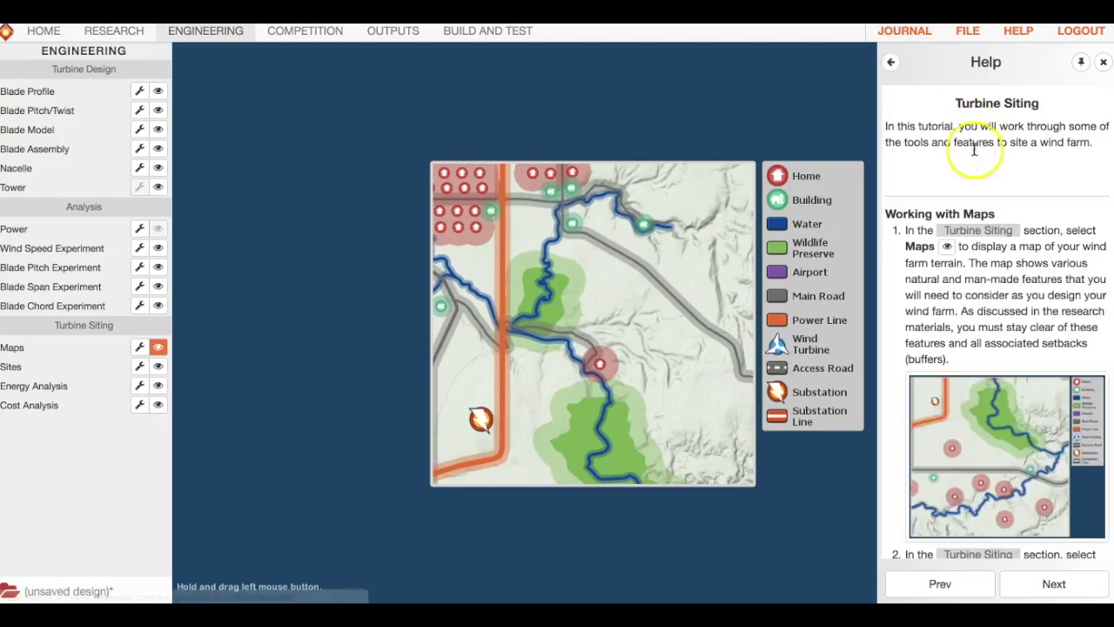
{"action": "scroll", "coordinate": [979, 191], "scroll_direction": "down", "scroll_amount": 4}
{"action": "scroll", "coordinate": [984, 227], "scroll_direction": "down", "scroll_amount": 15}
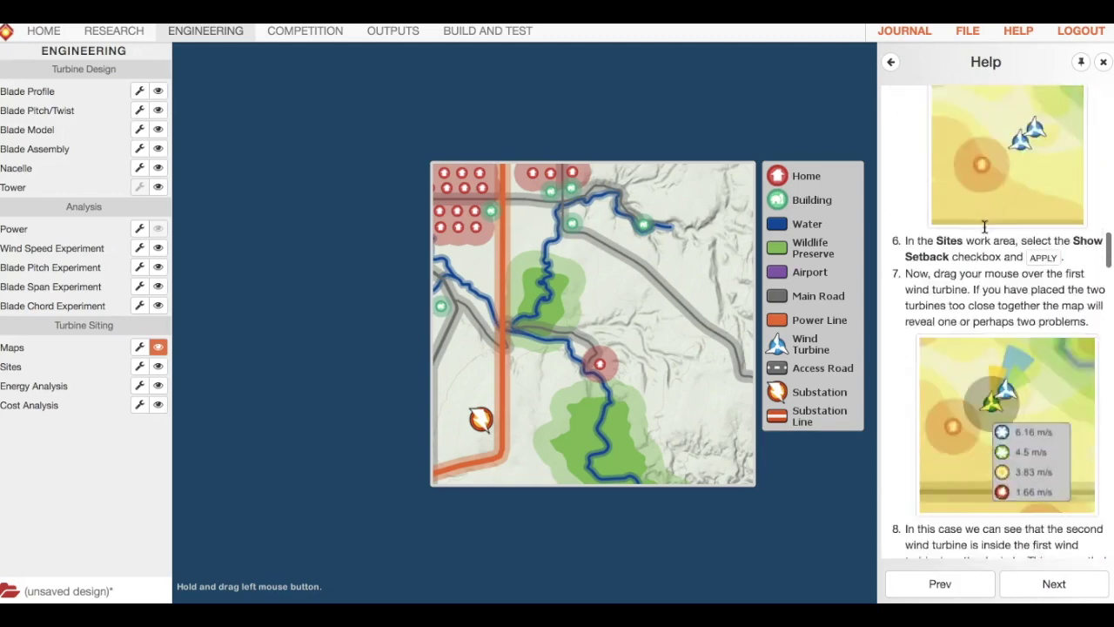
{"action": "scroll", "coordinate": [984, 226], "scroll_direction": "up", "scroll_amount": 4}
{"action": "scroll", "coordinate": [984, 226], "scroll_direction": "up", "scroll_amount": 8}
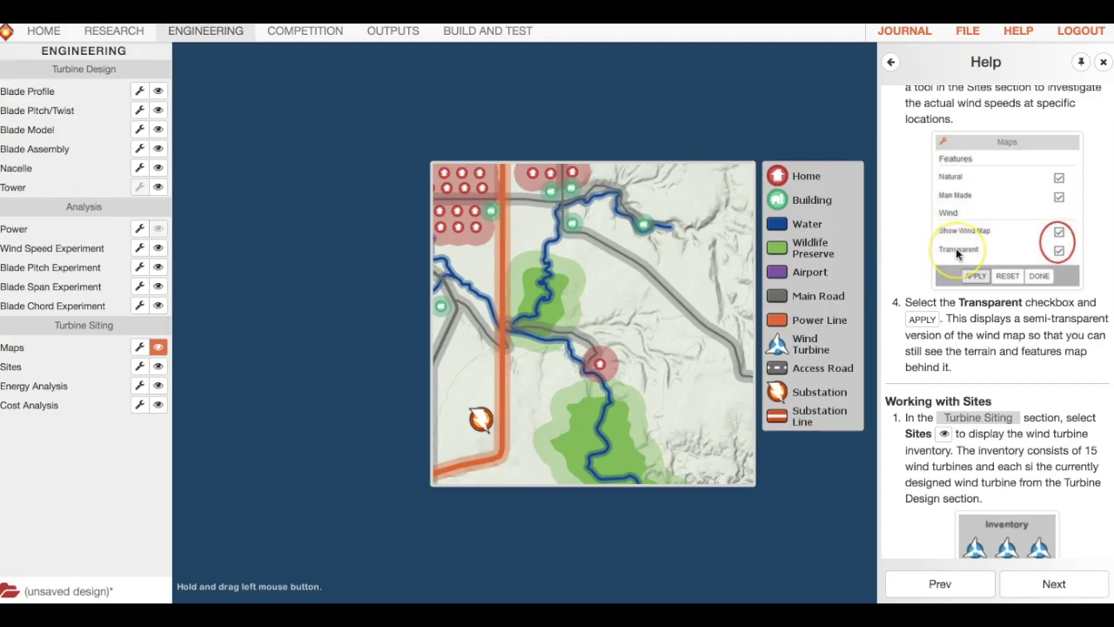
{"action": "scroll", "coordinate": [957, 254], "scroll_direction": "up", "scroll_amount": 3}
{"action": "scroll", "coordinate": [957, 253], "scroll_direction": "down", "scroll_amount": 4}
{"action": "scroll", "coordinate": [957, 253], "scroll_direction": "up", "scroll_amount": 4}
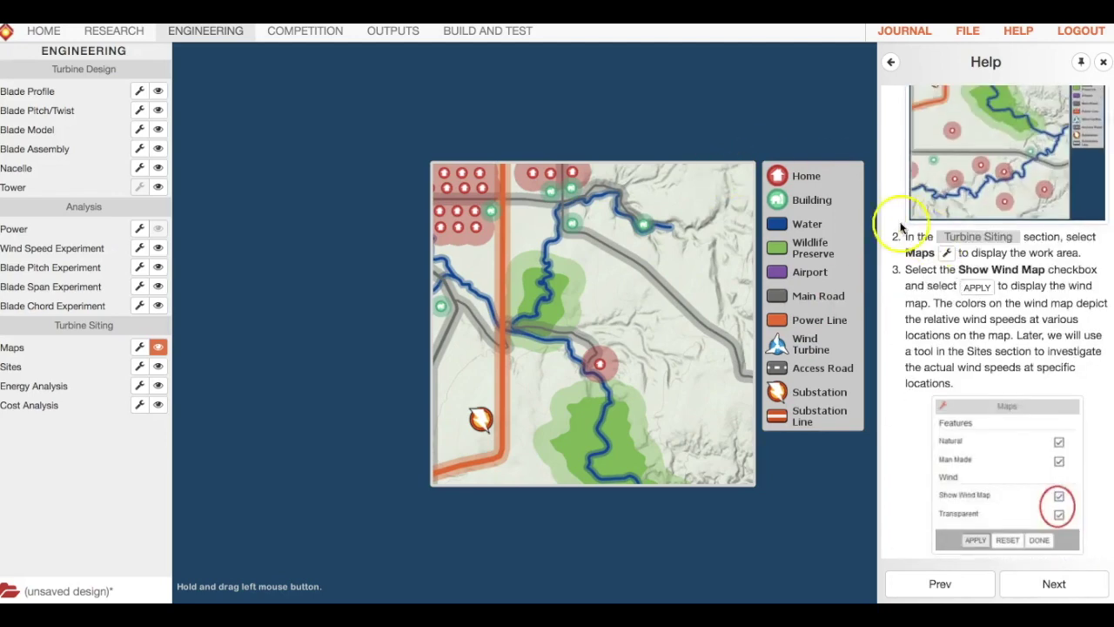